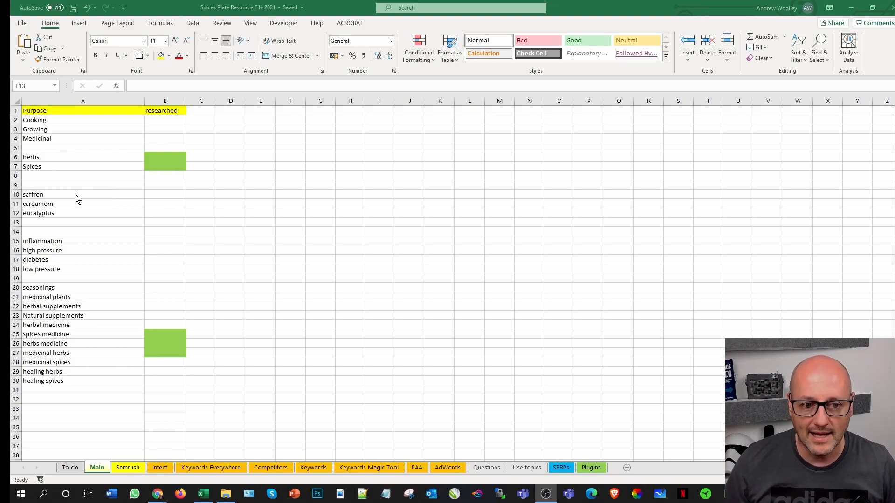
Review the spice, condition and medicinal keyword groups on the Main sheet, plus the Intent, Keywords Everywhere and Competitors sheets
left_click_drag(75, 195, 71, 210)
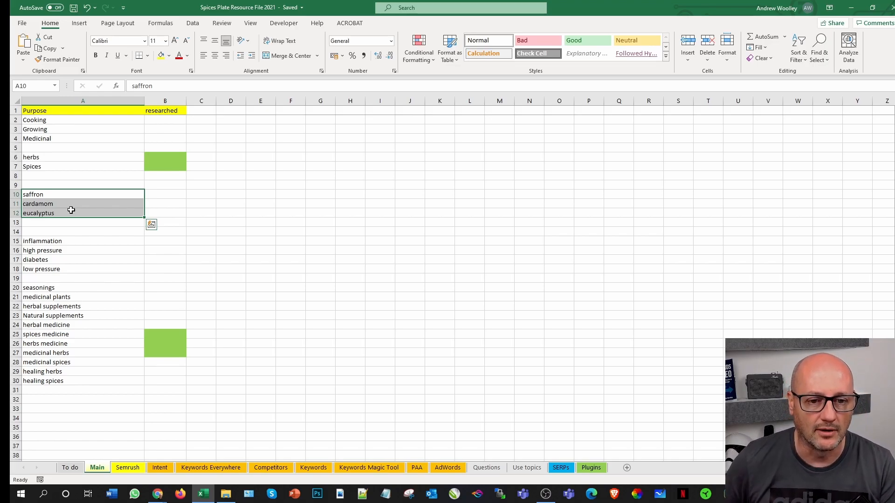
left_click_drag(71, 241, 68, 269)
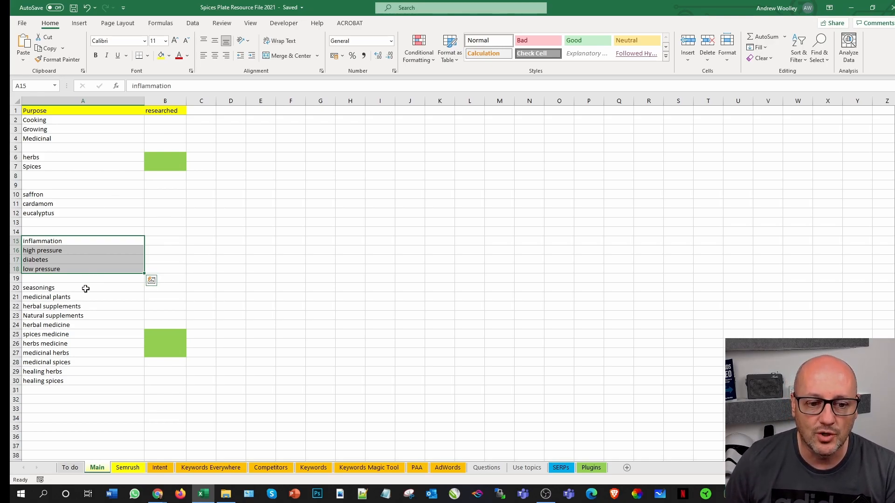
left_click_drag(86, 287, 90, 381)
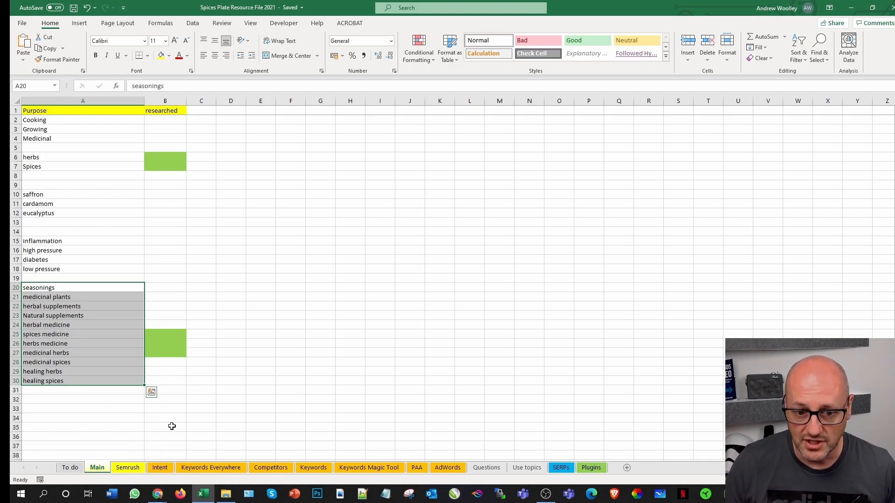
left_click(159, 467)
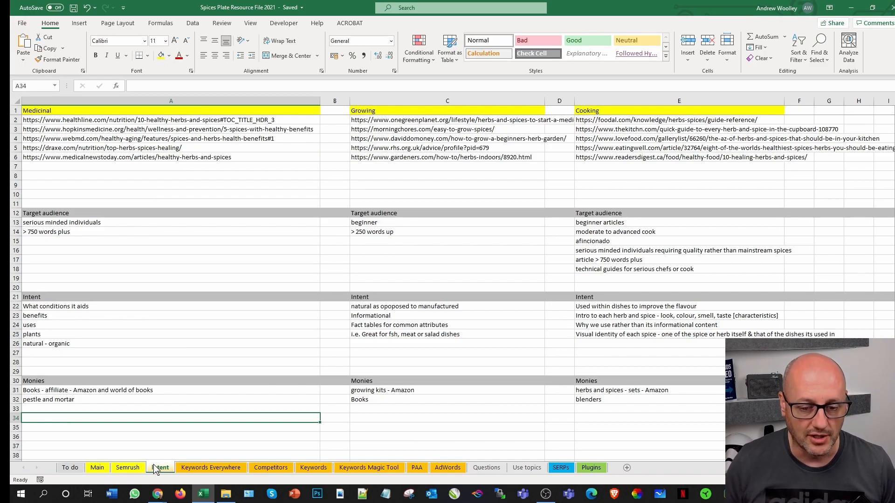
left_click(210, 467)
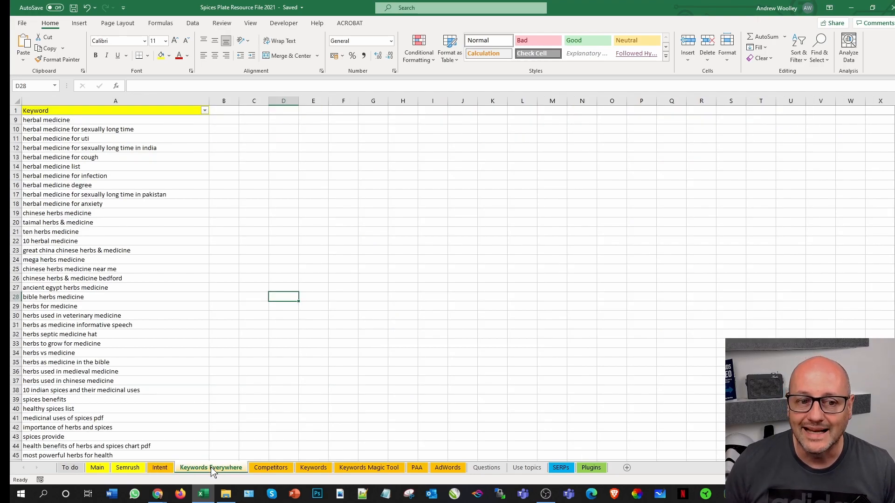
left_click(259, 468)
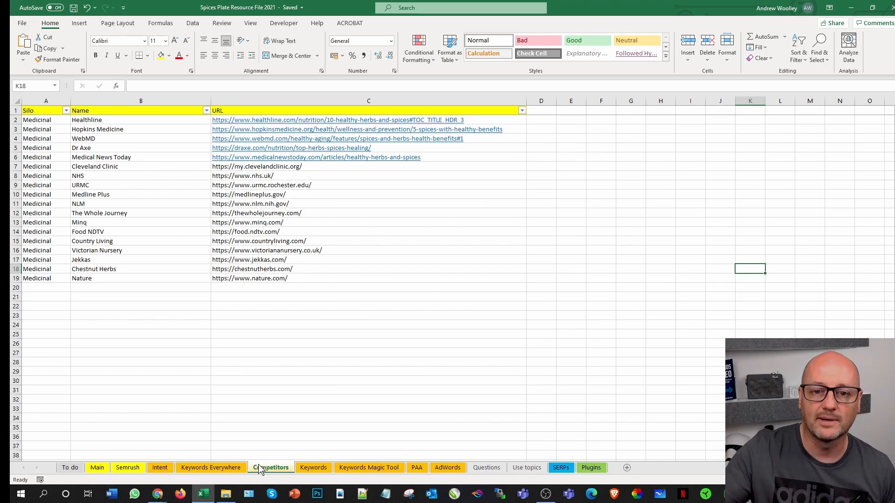
Sort the Keywords Magic Tool sheet by Volume from largest to smallest
left_click(350, 468)
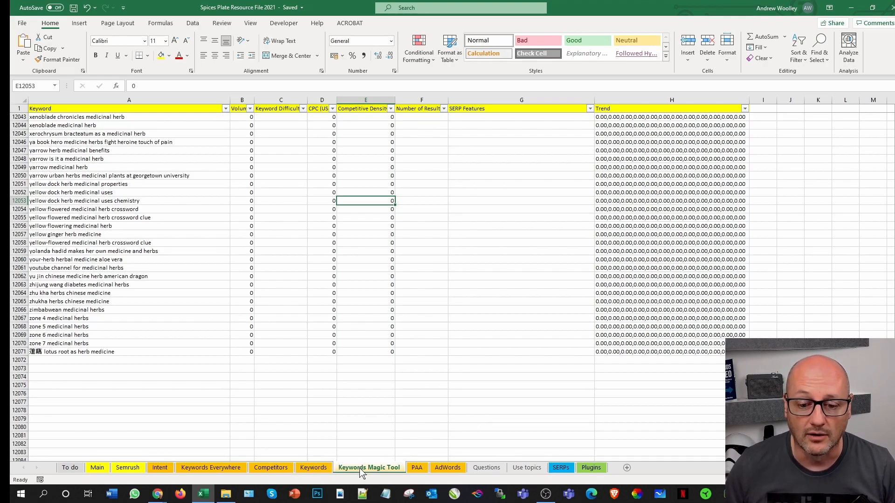
scroll(140, 233, "up", 10)
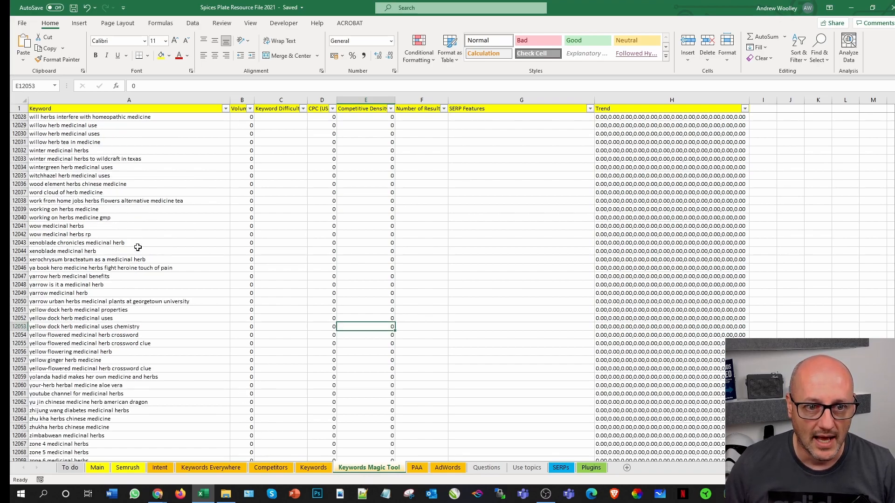
scroll(118, 279, "up", 20)
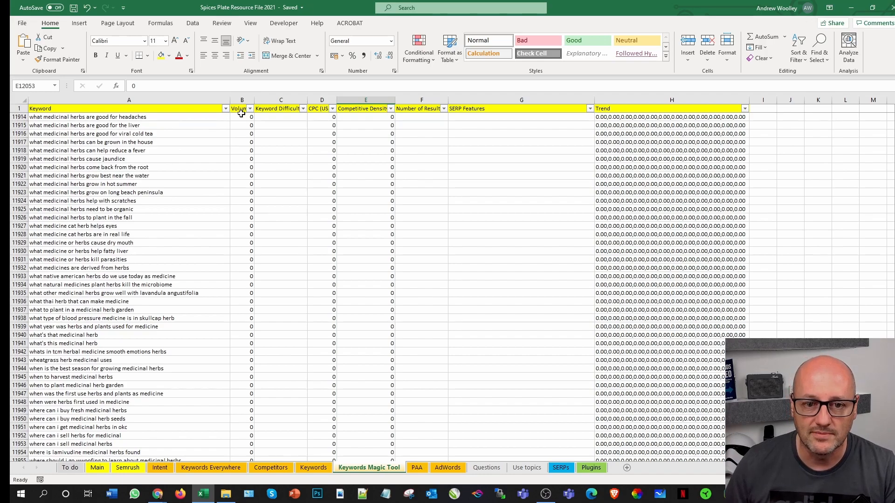
left_click(249, 109)
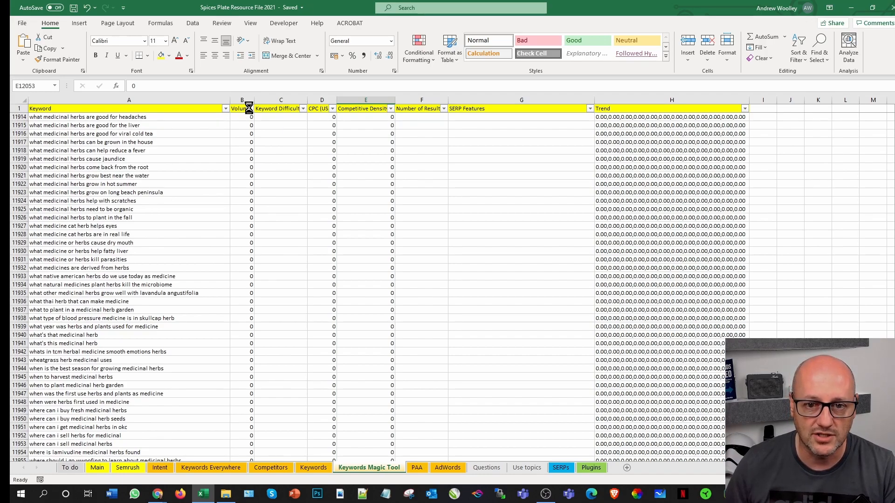
left_click(179, 133)
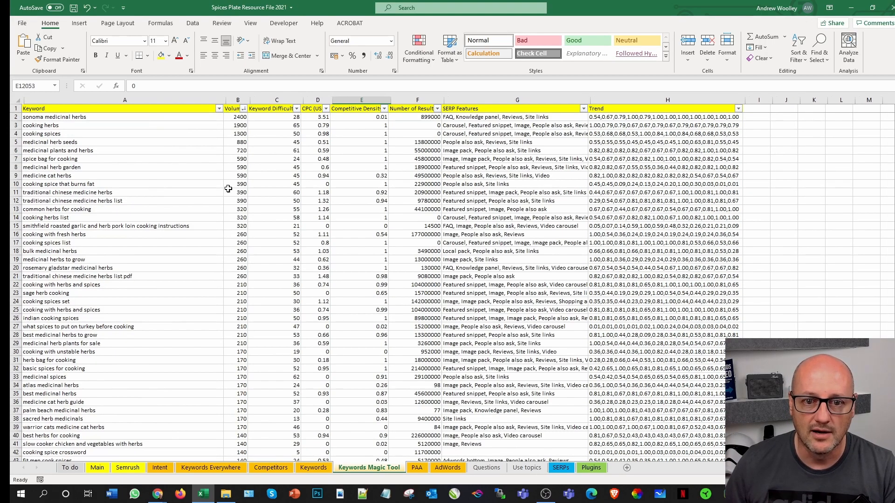
Examine the volume and keyword difficulty of the "sonoma medicinal herbs" keyword
left_click(100, 119)
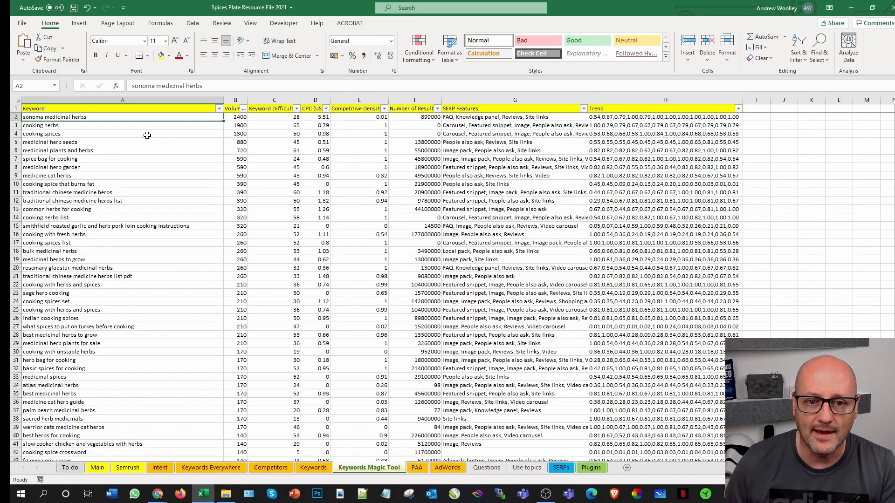
left_click(240, 114)
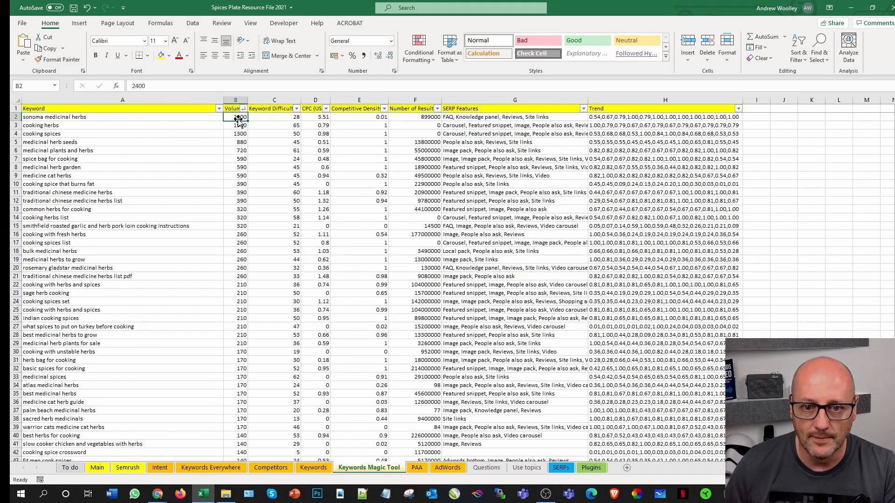
left_click(285, 118)
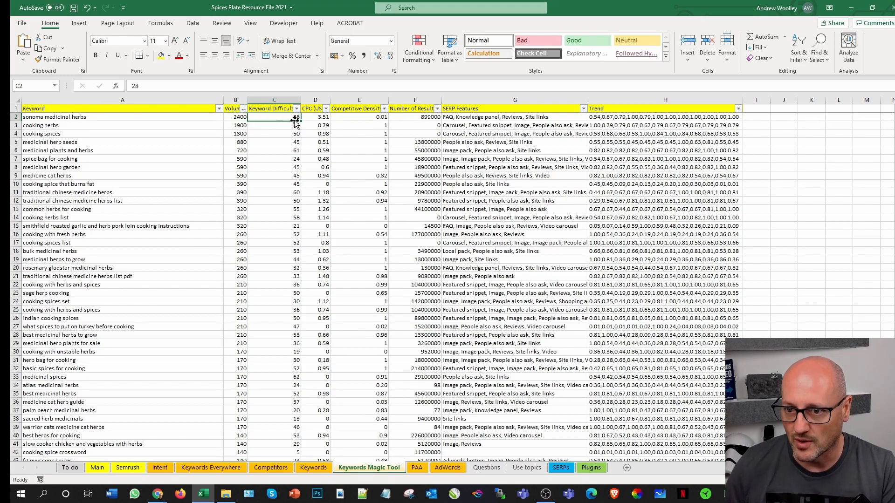
Copy the keyword "sonoma medicinal herbs" and search Google for it in a new Chrome tab
left_click(95, 119)
key("ctrl+c")
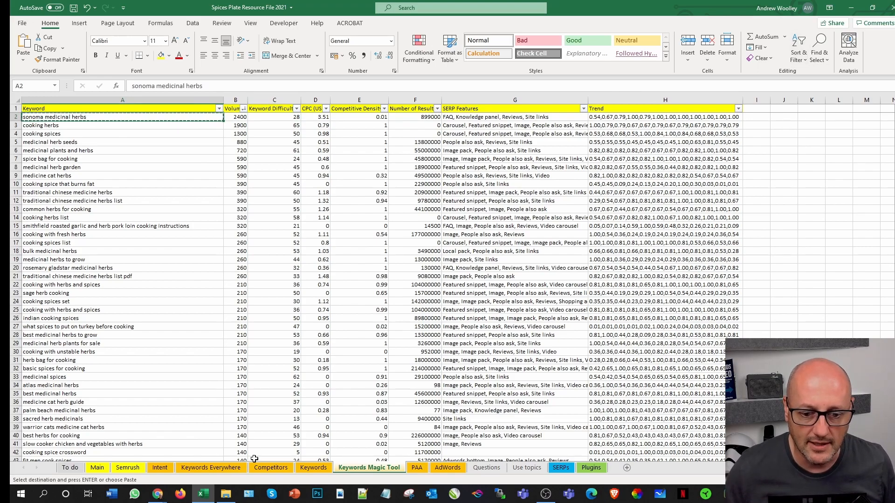
mouse_move(158, 494)
left_click(181, 462)
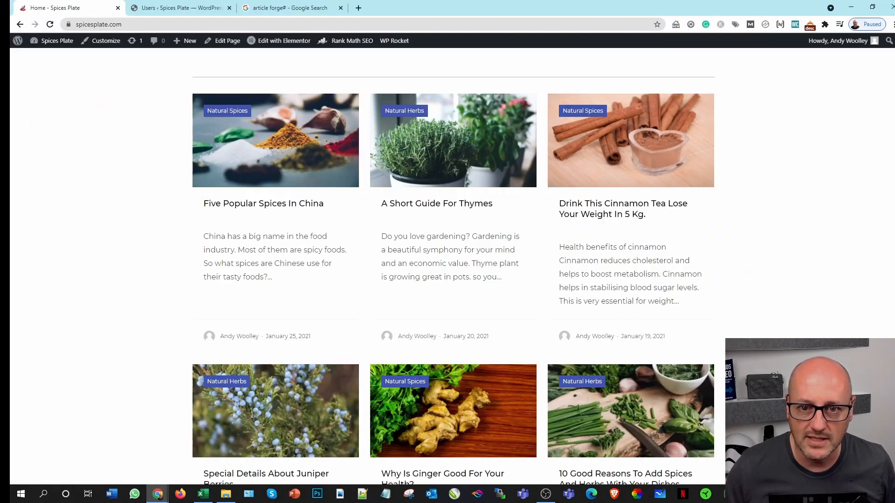
left_click(358, 8)
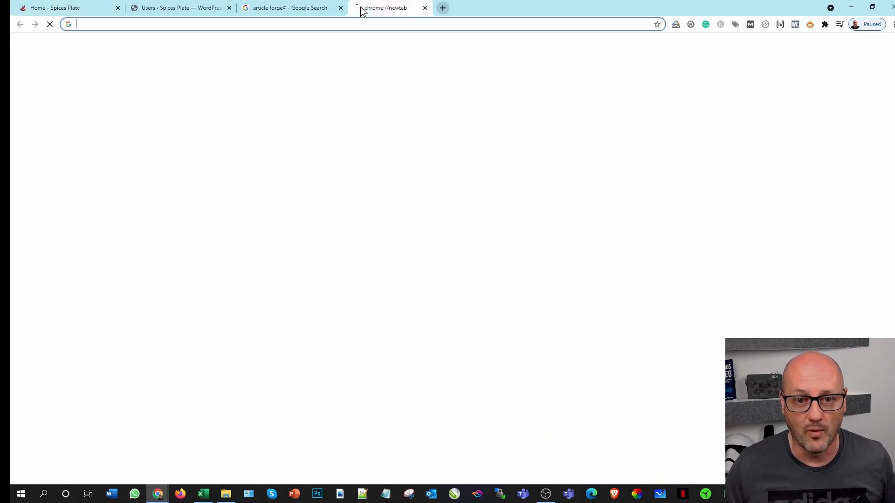
key("ctrl+v")
key("Return")
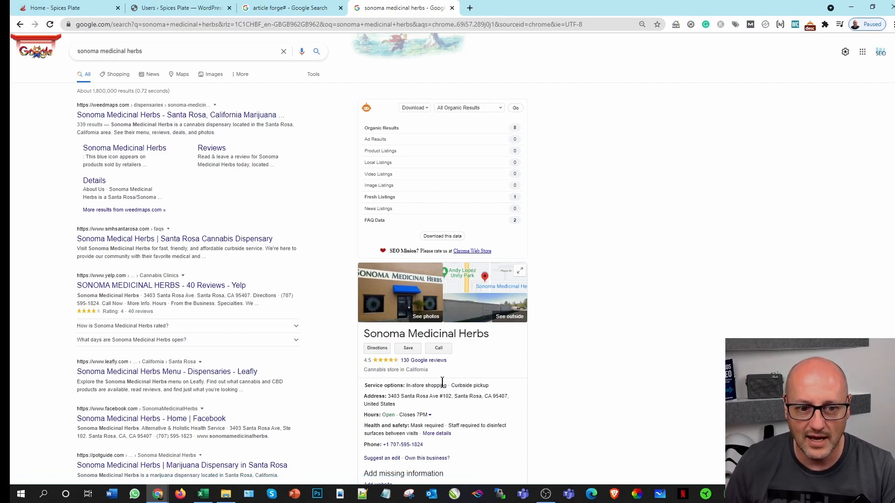
Switch back to the Excel workbook and copy the "cooking herbs" keyword from the Keywords Magic Tool sheet
left_click(203, 493)
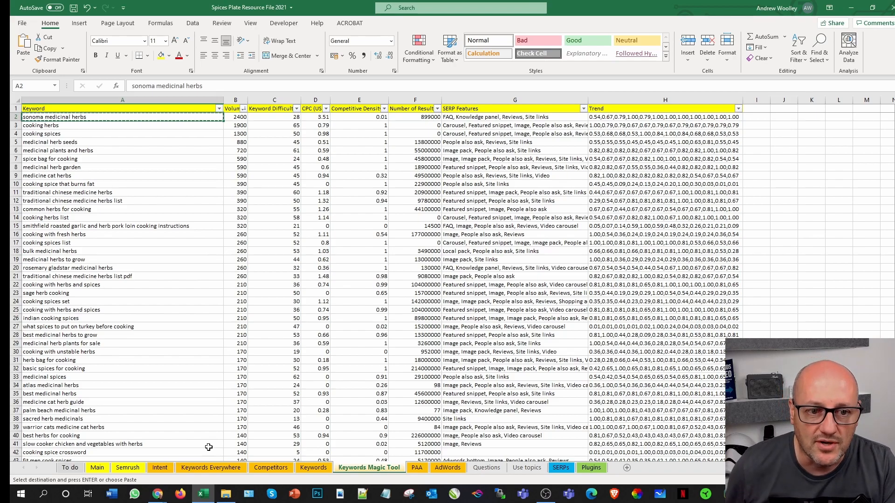
left_click(74, 125)
key("ctrl+c")
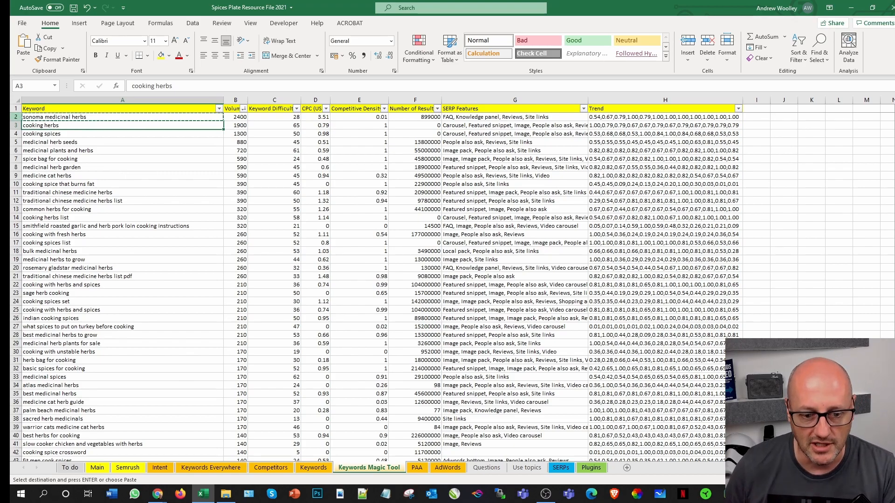
Enter the heading "Cooking" in cell E1 of the Main sheet and widen column E
left_click(98, 468)
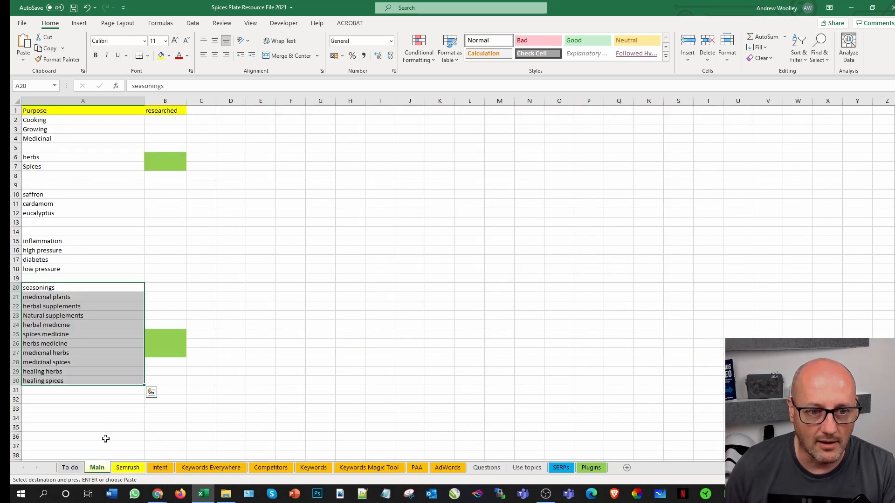
left_click(100, 286)
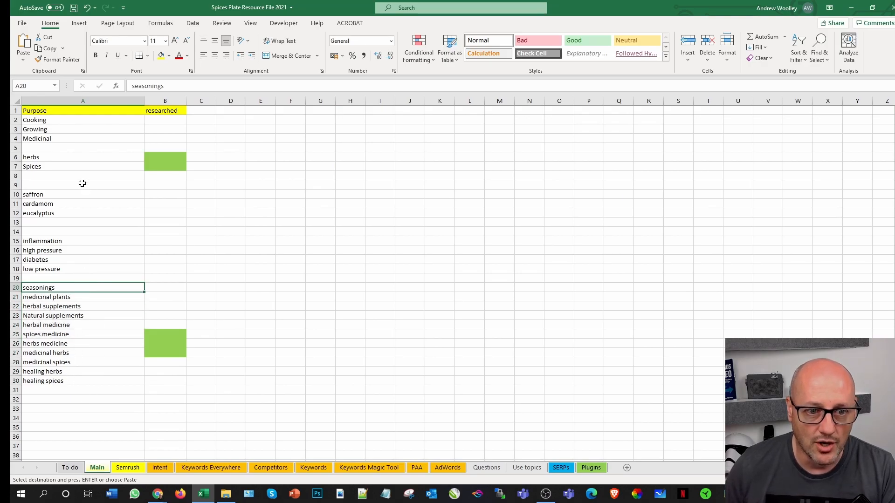
left_click(49, 121)
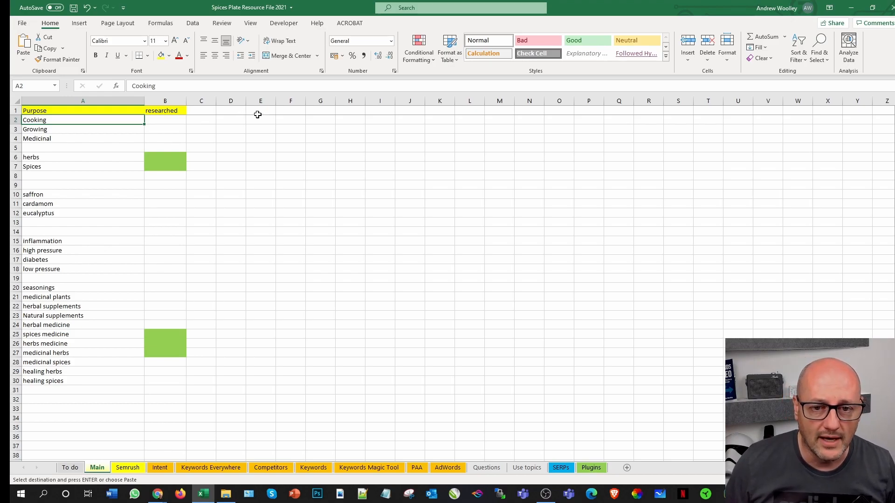
left_click(258, 112)
type("ooking")
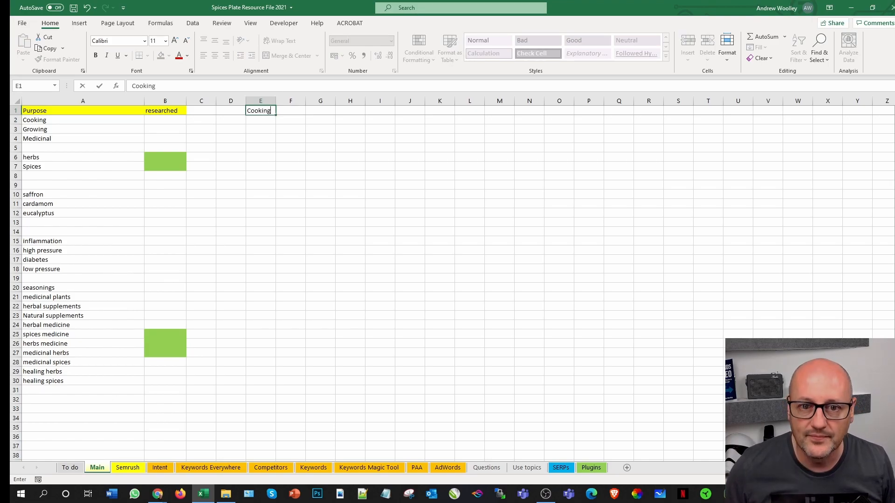
left_click(350, 231)
left_click_drag(268, 110, 350, 97)
left_click_drag(290, 157, 290, 147)
left_click_drag(275, 100, 368, 100)
Fill the Cooking heading cell E1 with yellow
left_click(161, 55)
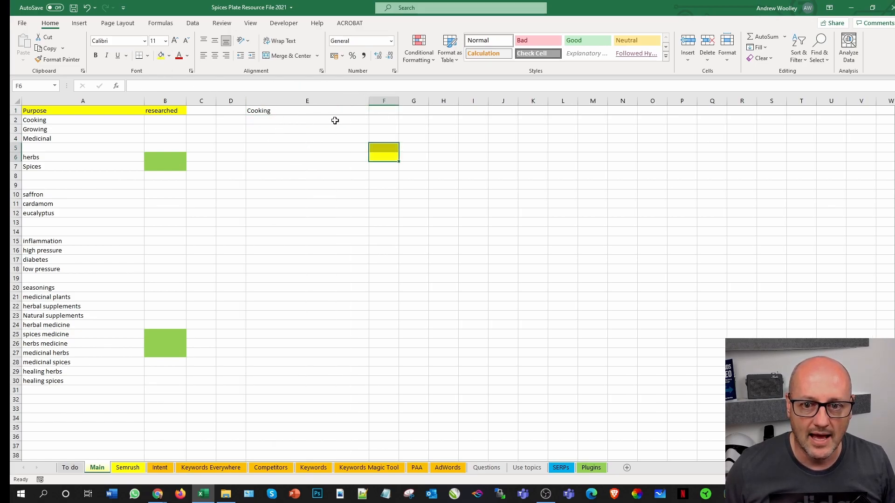
key("ctrl+z")
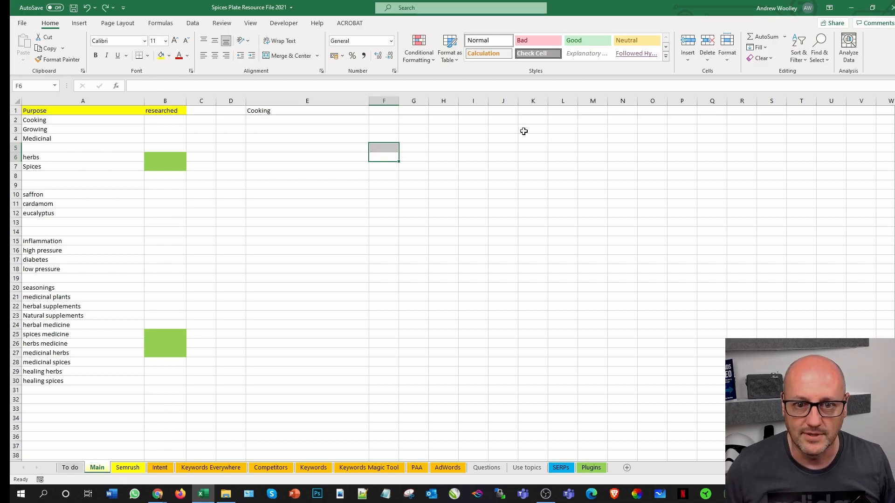
left_click(305, 109)
left_click(161, 56)
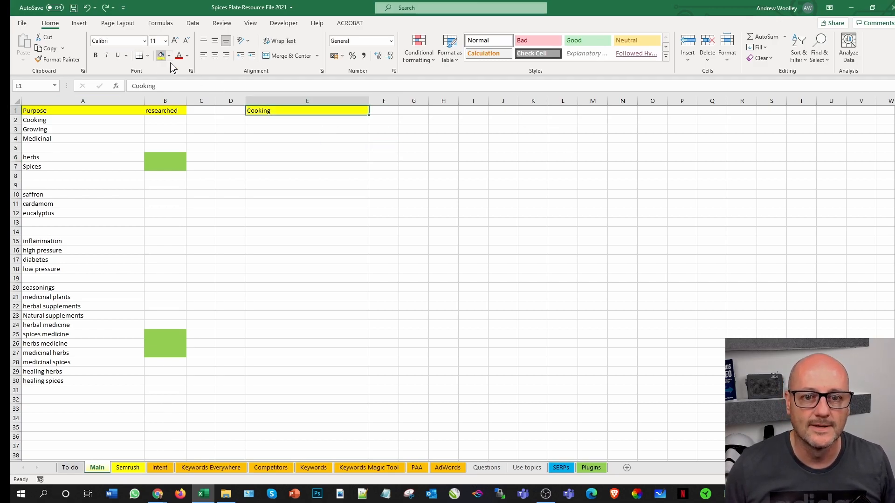
List "cooking herbs" in E2 and "cooking spices" in E3 under the Cooking heading
left_click(290, 122)
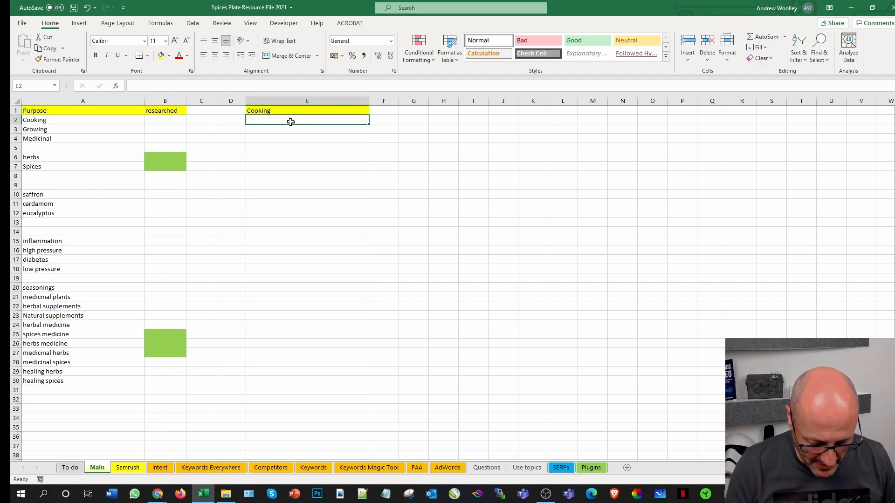
type("cooking herbs")
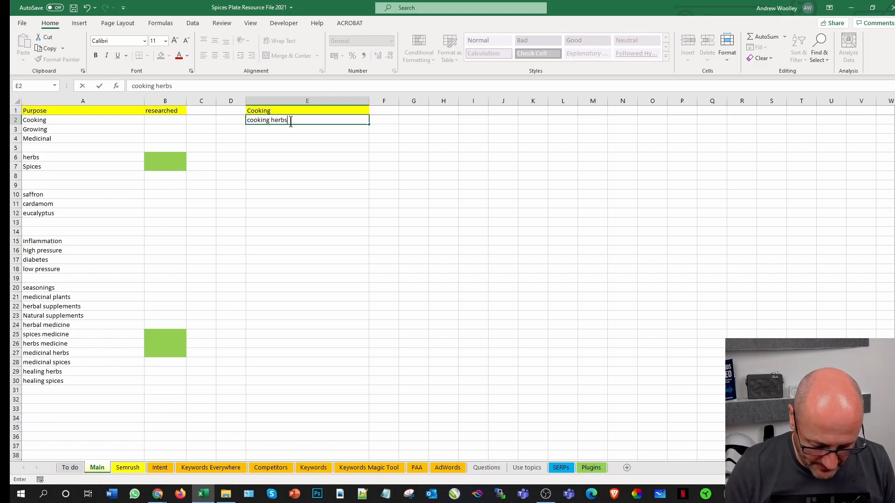
key("Return")
type("cooki")
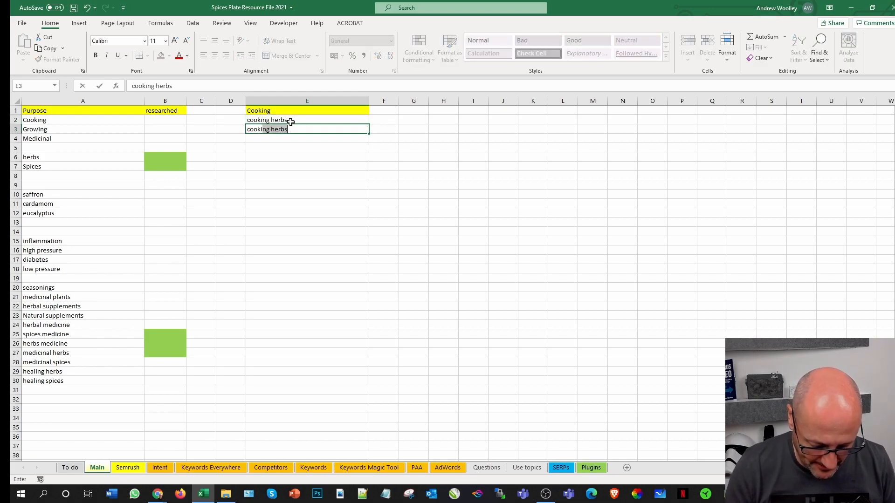
type("g")
type("ng sp")
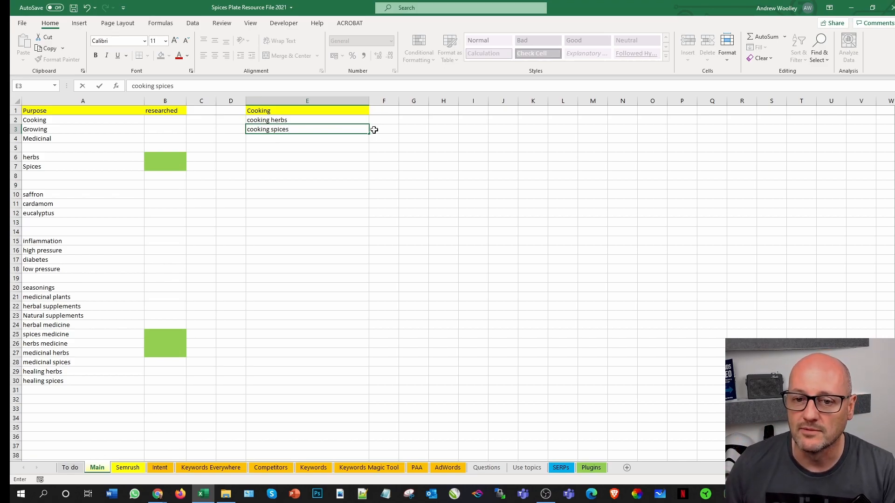
Enter the modifier words "best" in E14 and "how" in E15 of the Main sheet
left_click(266, 230)
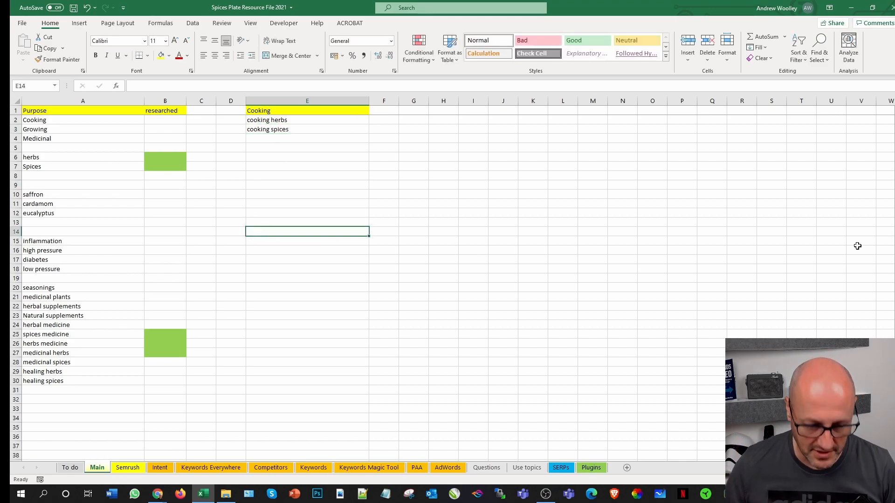
type("best")
key("Return")
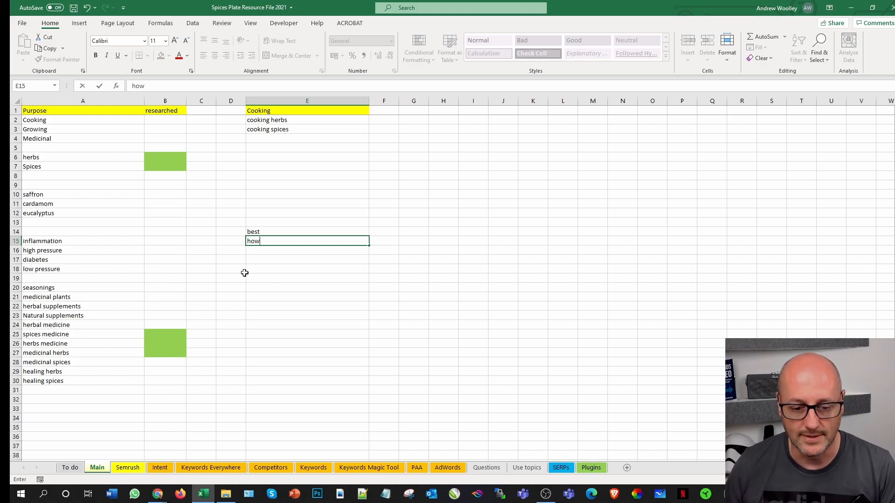
Look over the keywords on the Keywords Magic Tool sheet and go back to the saffron entry on the Main sheet
left_click(382, 466)
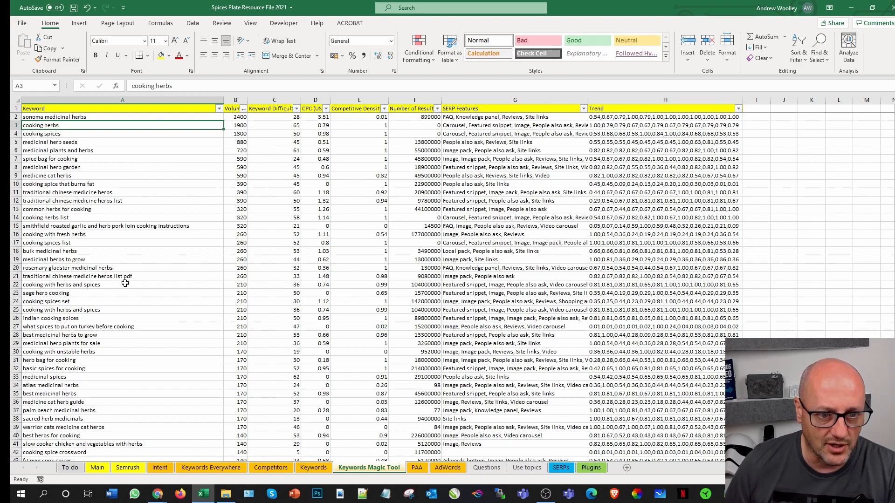
left_click(104, 467)
left_click(59, 196)
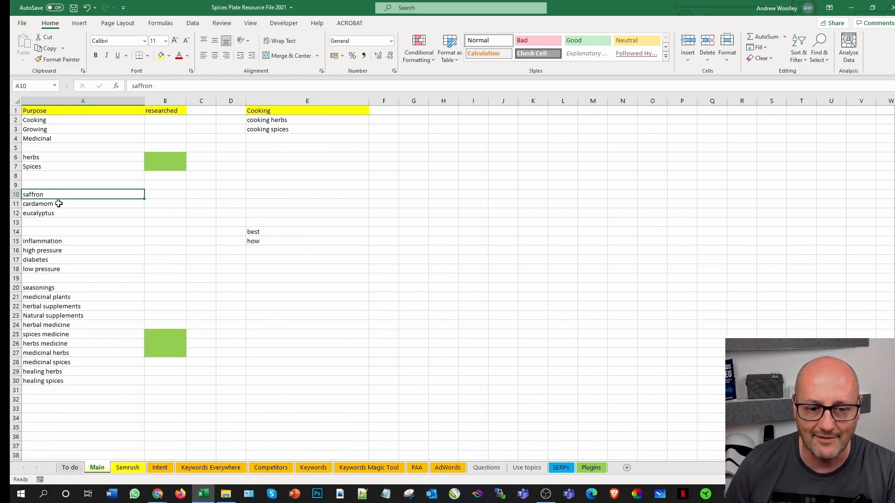
Filter the Keyword column of the Keywords Magic Tool sheet to entries containing "saffron"
left_click(385, 461)
left_click(385, 468)
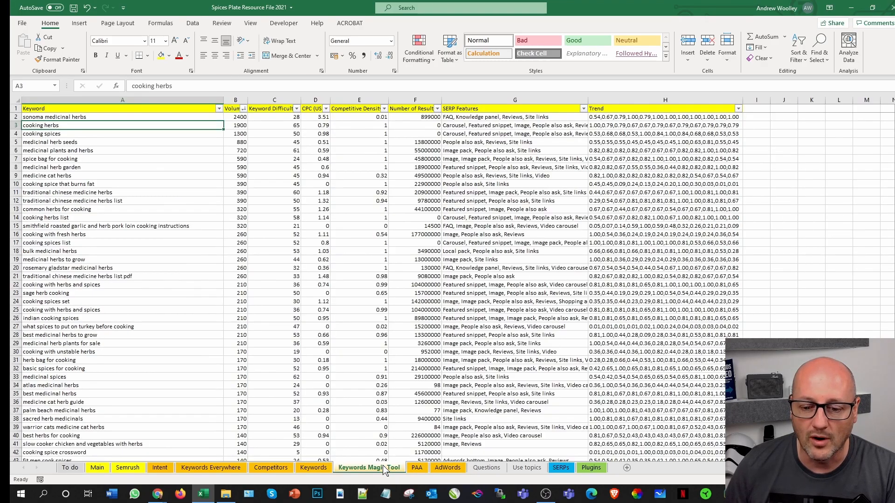
left_click(219, 108)
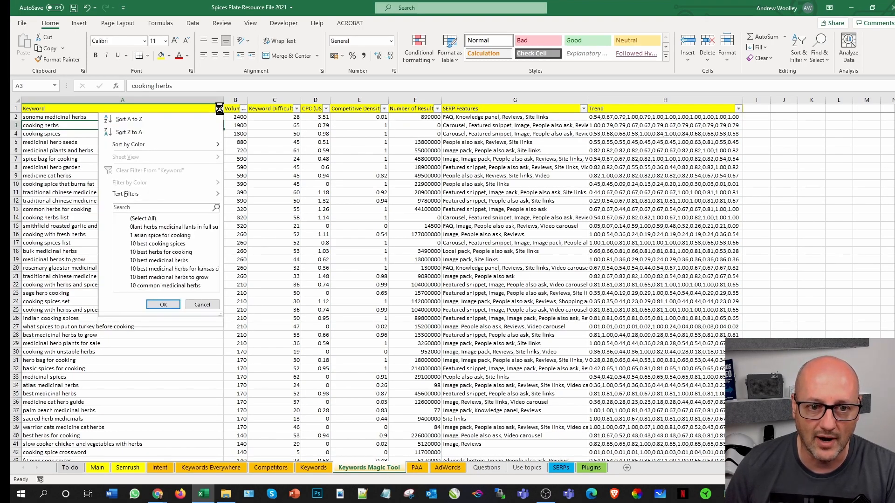
left_click(140, 207)
type("saffron")
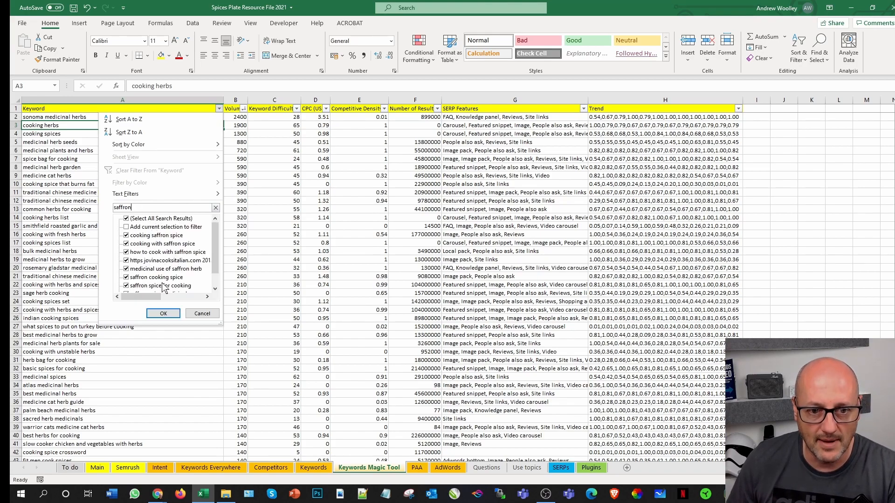
left_click(163, 314)
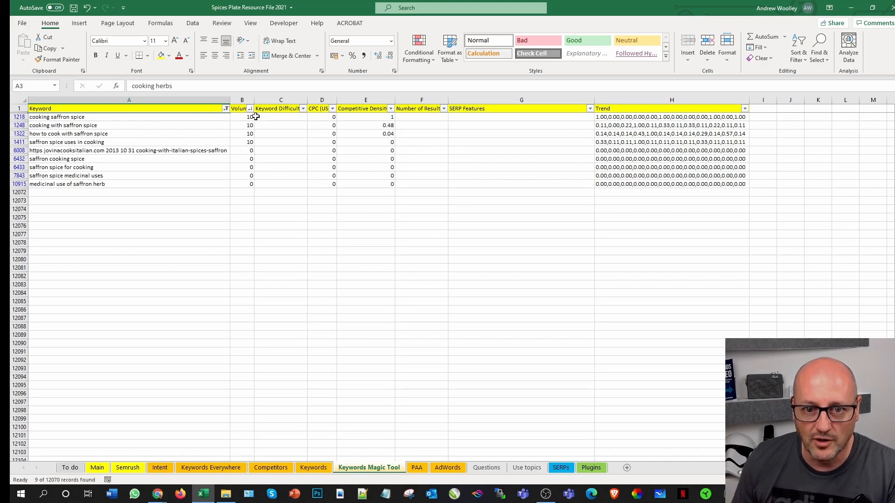
Copy the keyword "cooking saffron spice" into E4 of the Main sheet, under the Cooking heading
left_click_drag(84, 115, 112, 185)
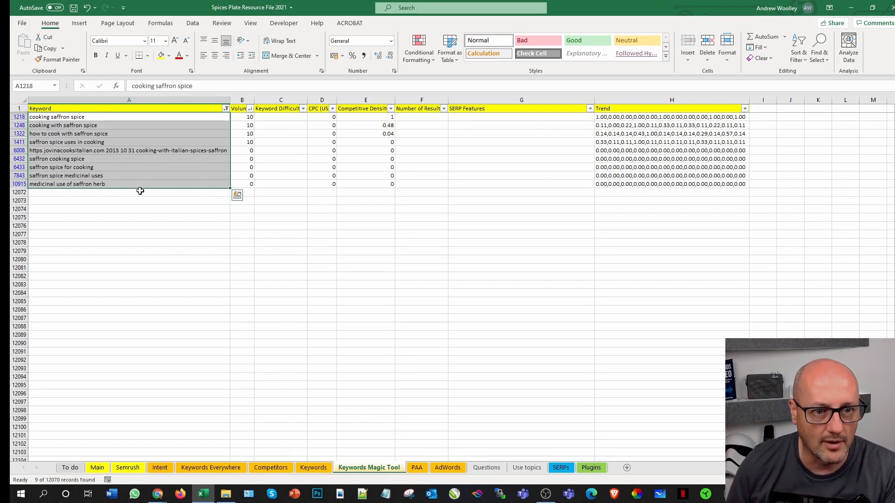
left_click(79, 257)
left_click(92, 116)
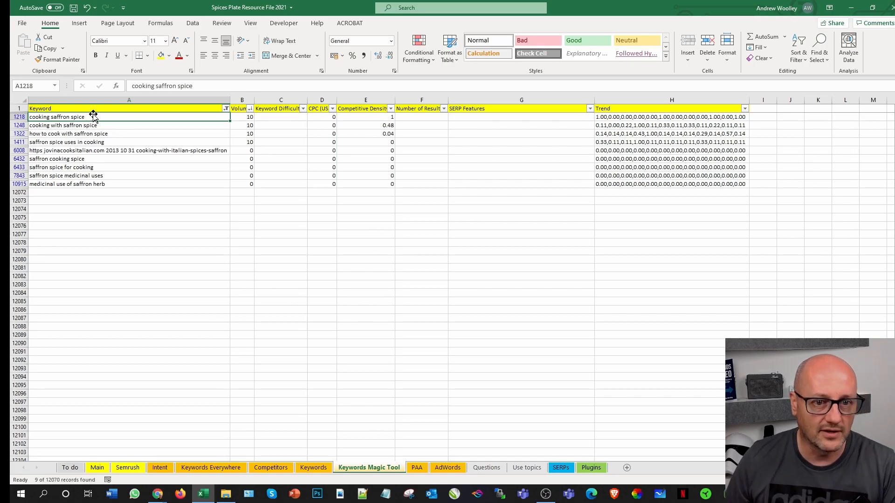
key("ctrl+c")
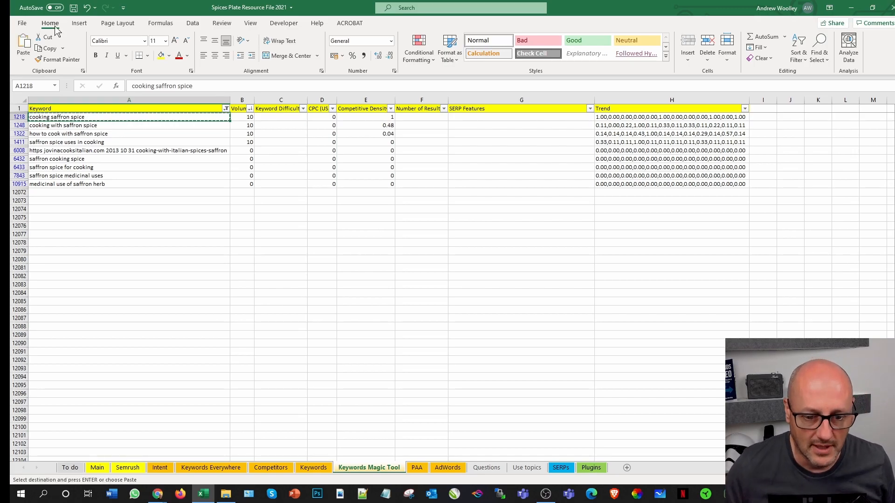
left_click(97, 467)
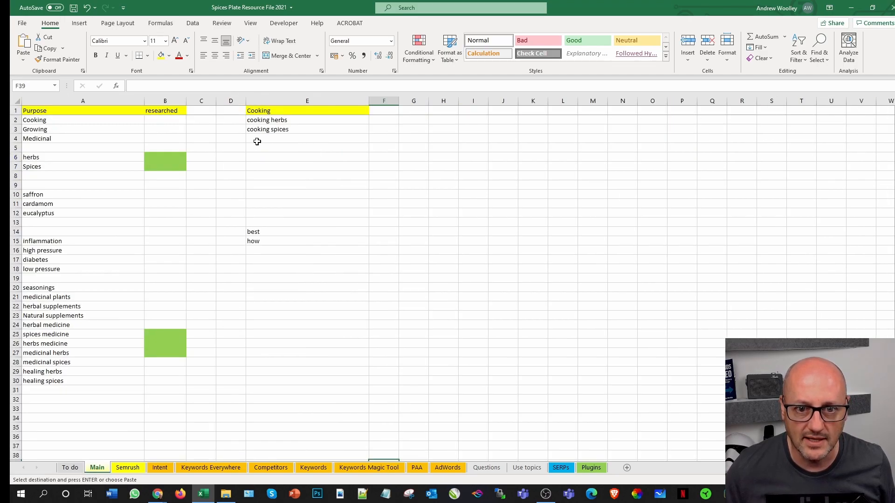
left_click(261, 139)
key("ctrl+v")
left_click(298, 239)
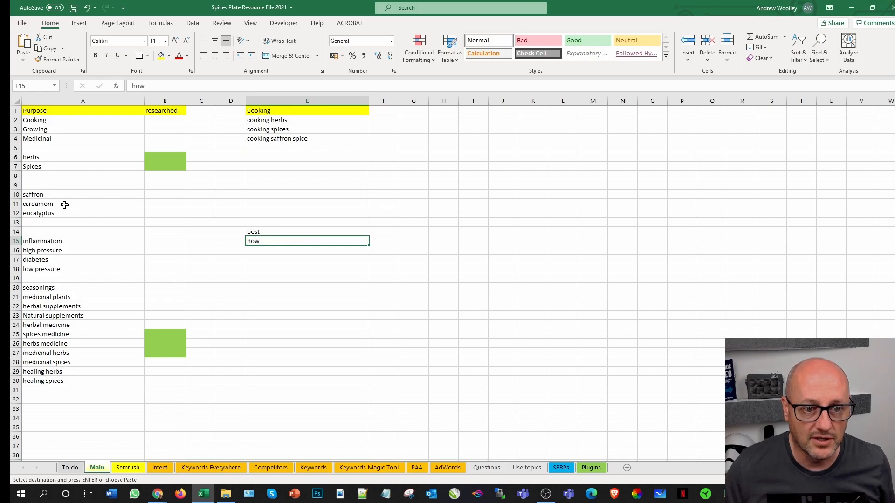
Filter the Keyword column of the Keywords Magic Tool sheet to entries containing "cardamon"
left_click(366, 467)
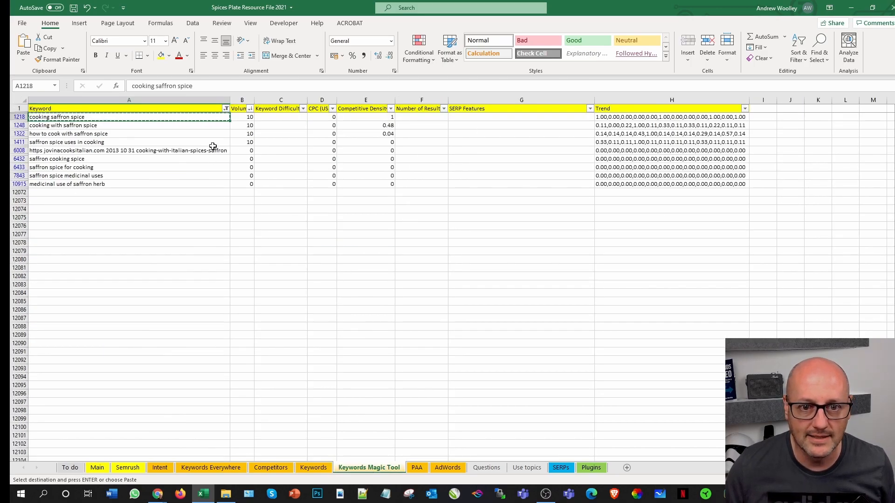
left_click(133, 219)
left_click(137, 207)
type("cardamon")
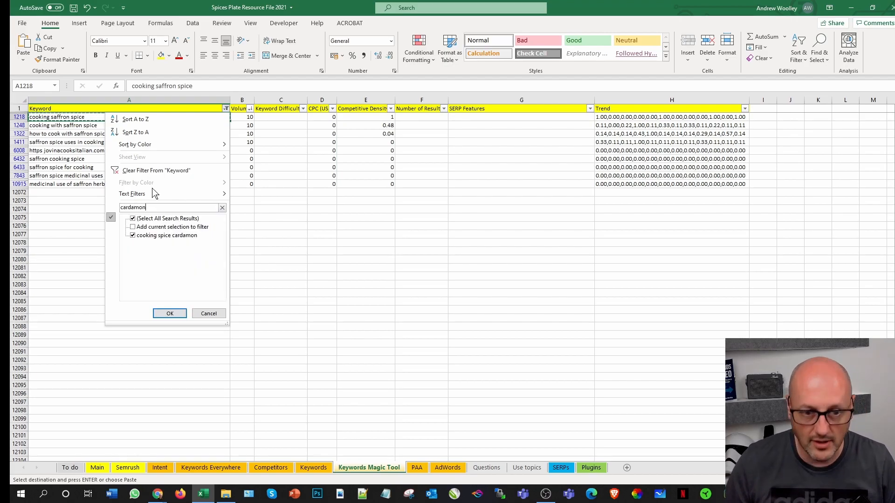
key("Return")
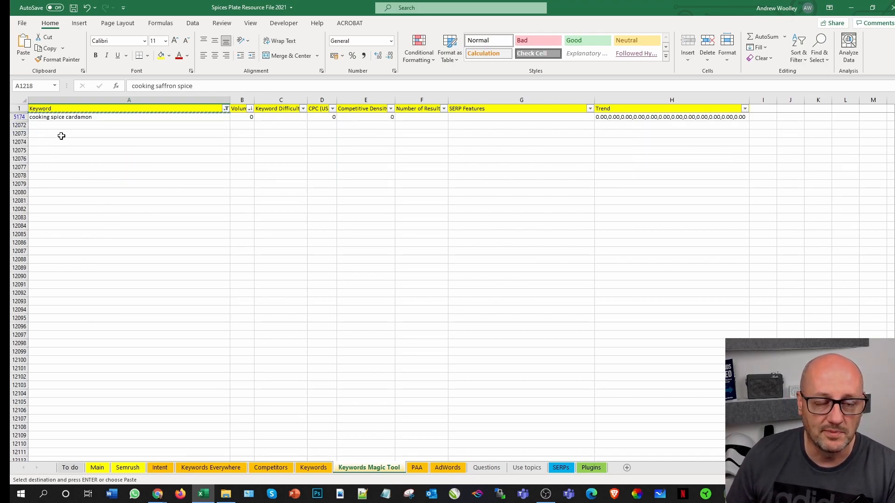
Copy the keyword "cooking spice cardamon" into E5 of the Main sheet
left_click(76, 118)
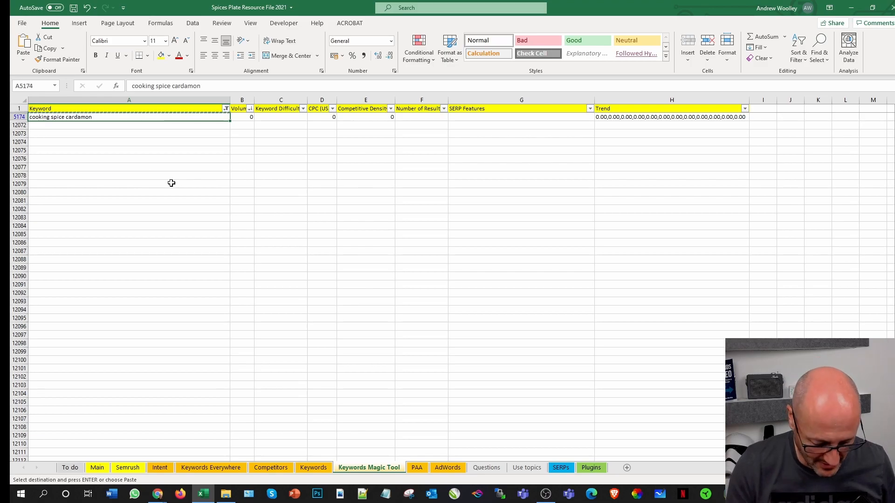
left_click(97, 467)
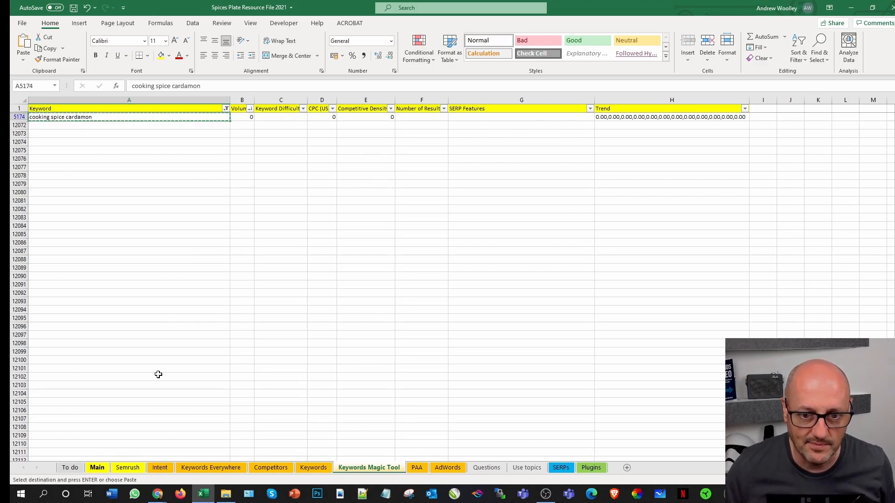
left_click(290, 148)
key("ctrl+v")
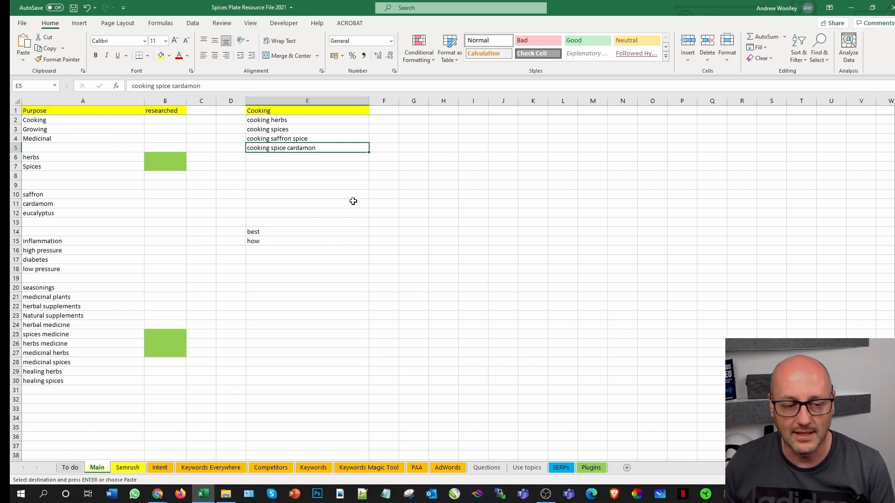
left_click(62, 210)
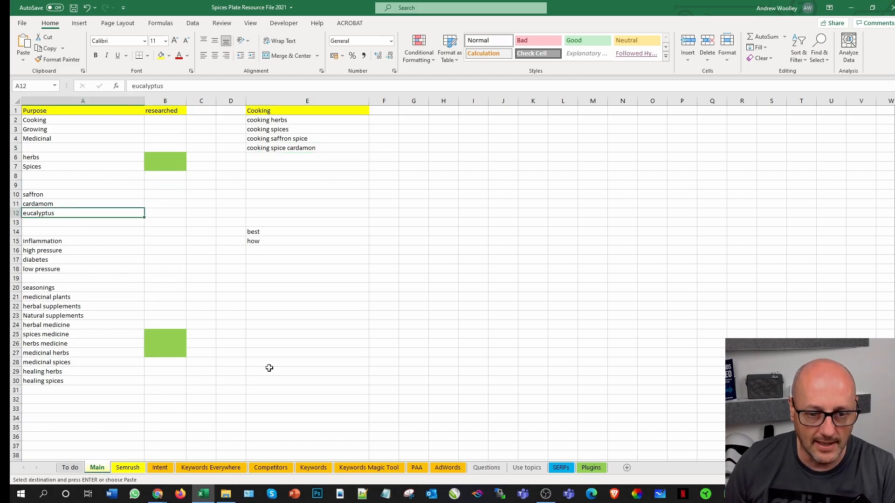
left_click(360, 468)
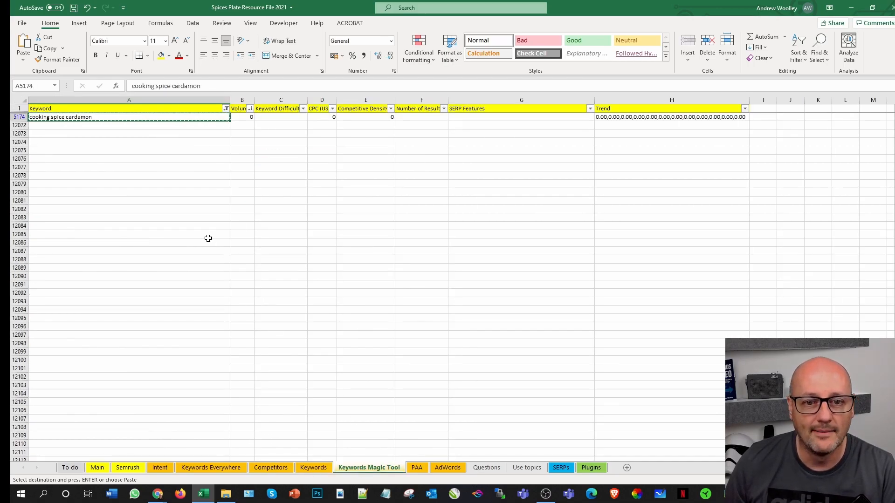
left_click(225, 108)
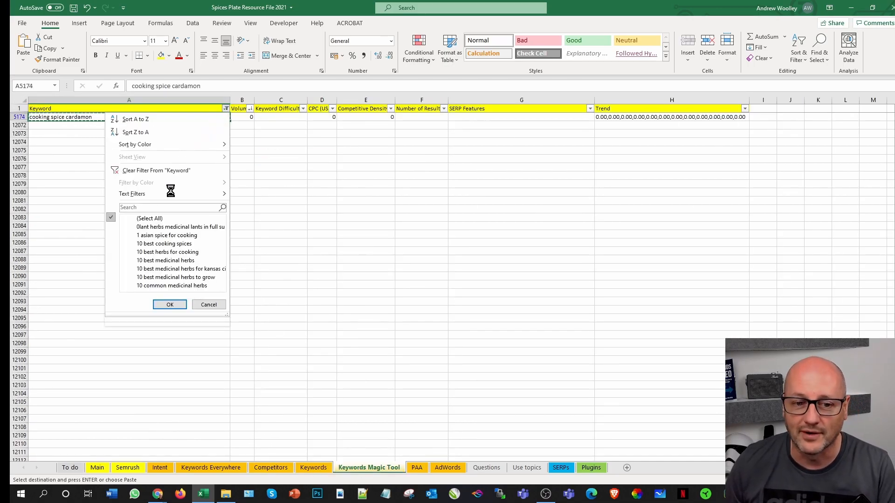
left_click(133, 219)
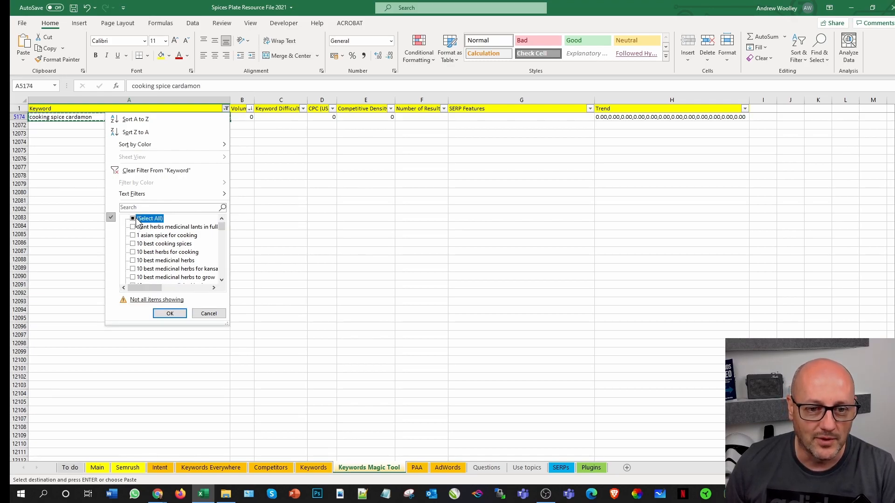
left_click(133, 219)
left_click(134, 219)
left_click(131, 206)
type("ecalyptus")
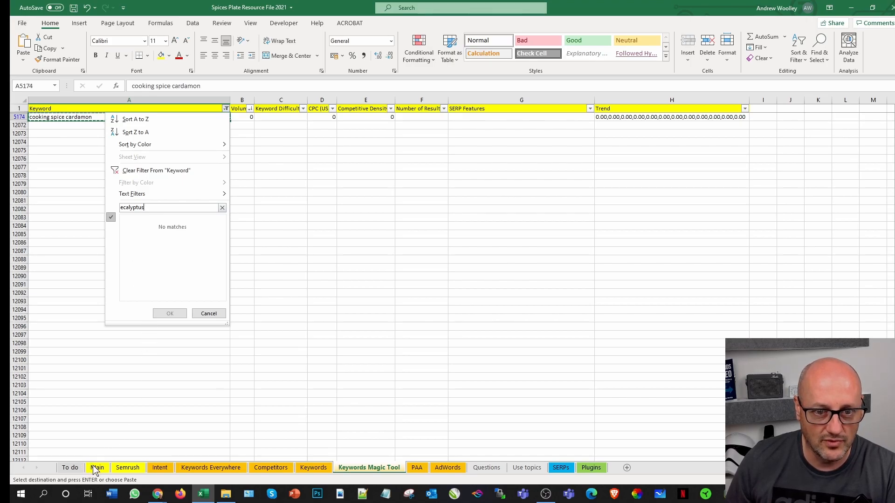
key("Escape")
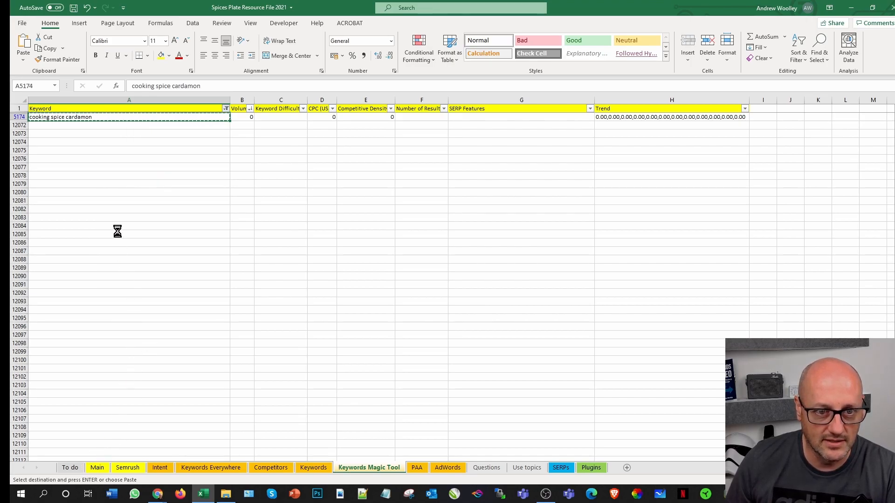
Copy the word "eucalyptus" from A12 of the Main sheet and search the Keywords Magic Tool sheet's Keyword filter for it
left_click(96, 468)
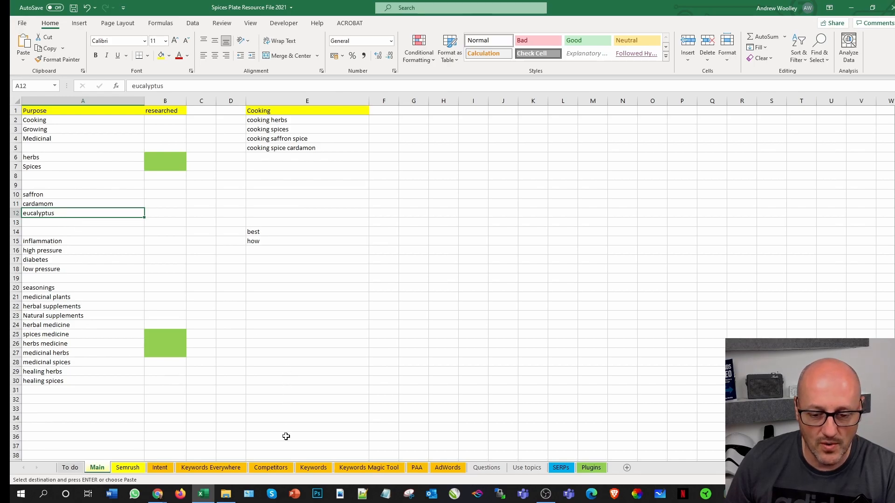
double_click(174, 85)
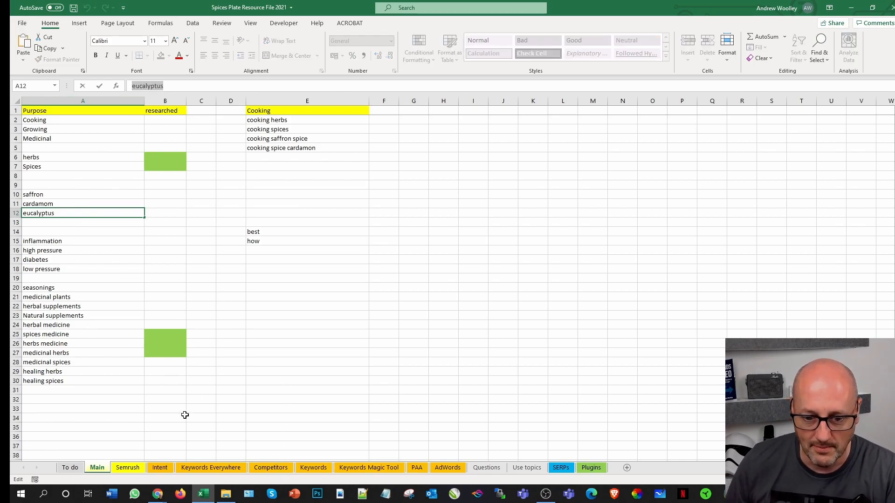
left_click(368, 467)
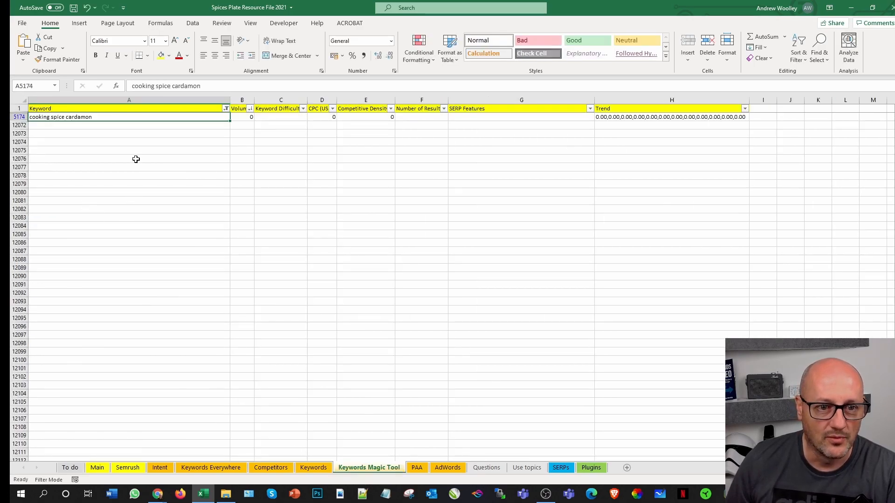
left_click(225, 108)
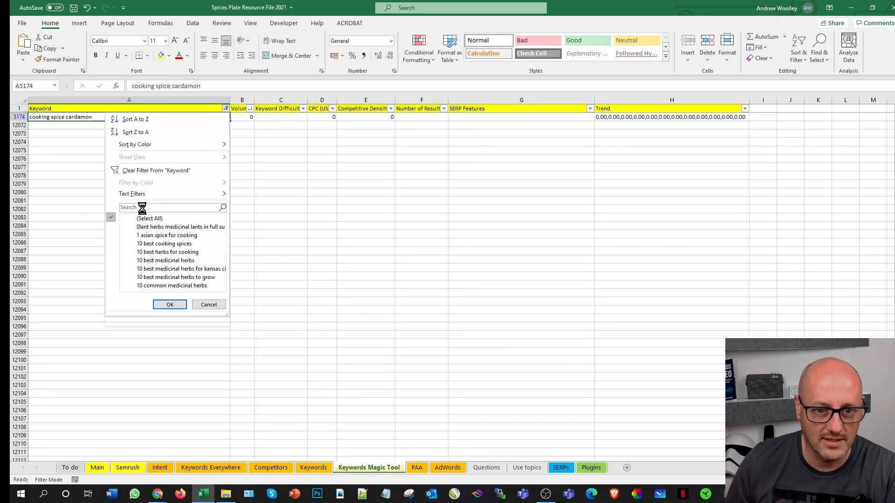
type("eucalyptus")
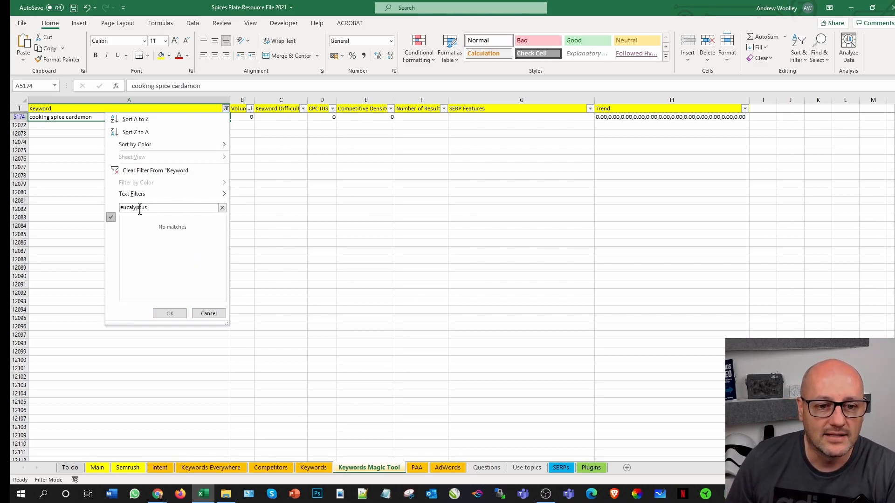
left_click_drag(165, 209, 33, 213)
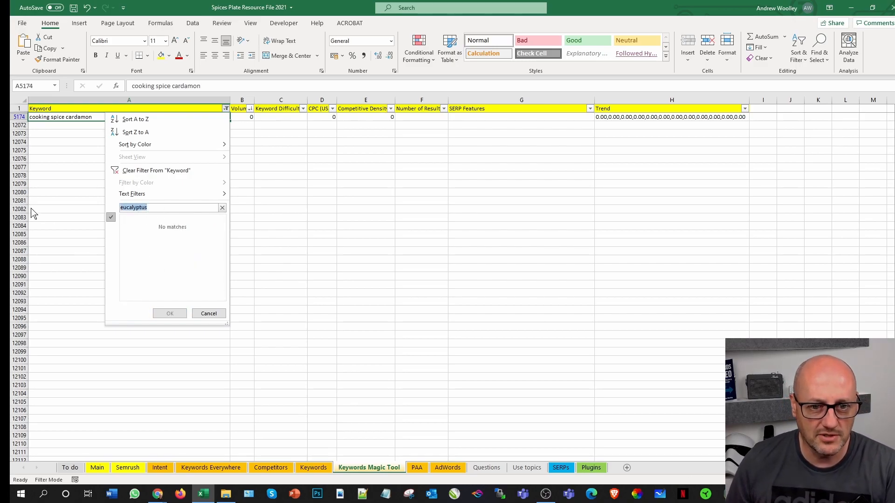
key("BackSpace")
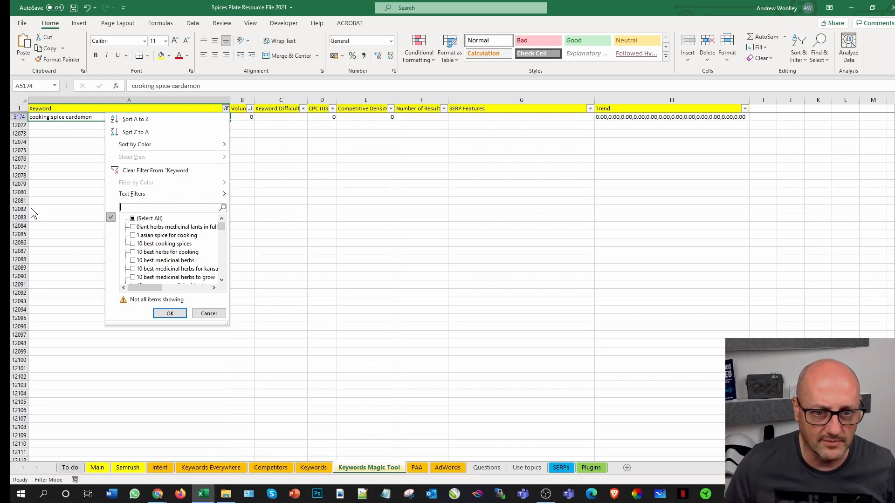
left_click(134, 220)
left_click(133, 220)
left_click(132, 206)
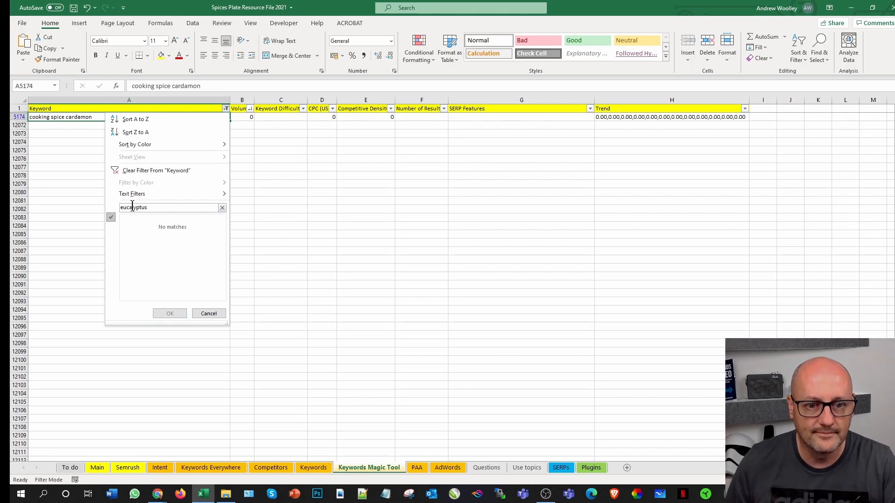
left_click(209, 313)
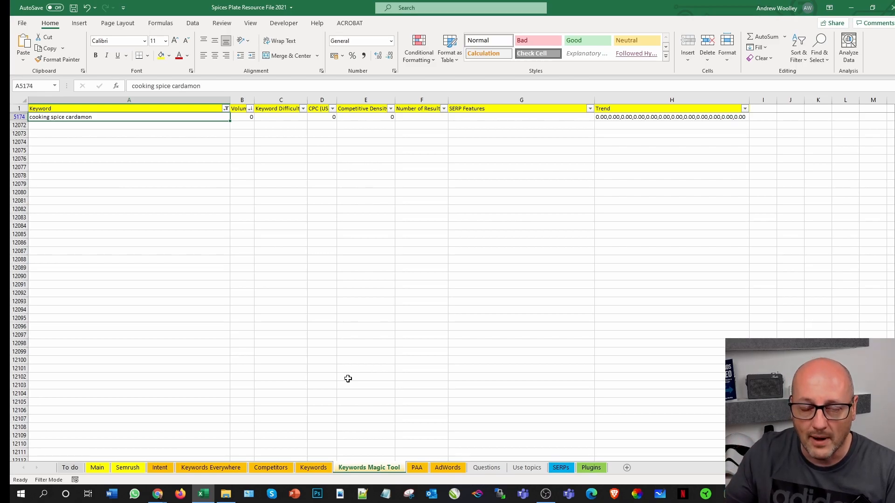
Check the competitor list on the Competitors sheet and sort the Keywords sheet by the Search column from largest to smallest
left_click(314, 468)
scroll(204, 395, "up", 5)
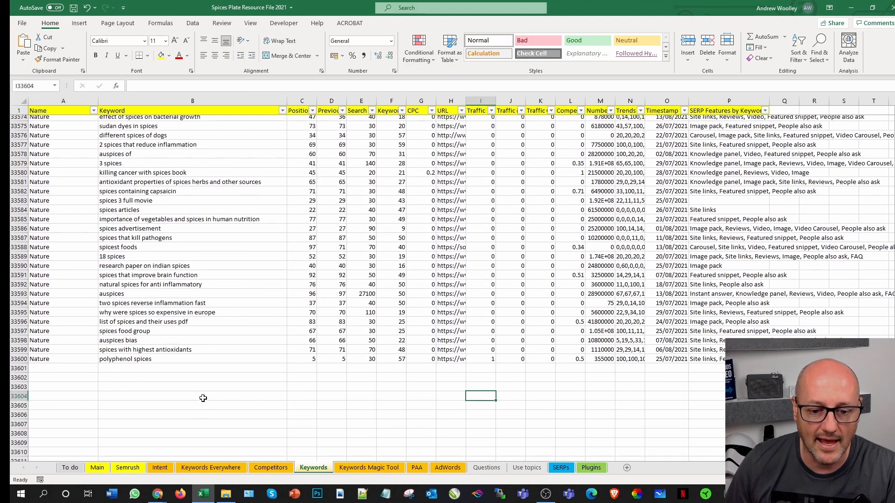
left_click(260, 467)
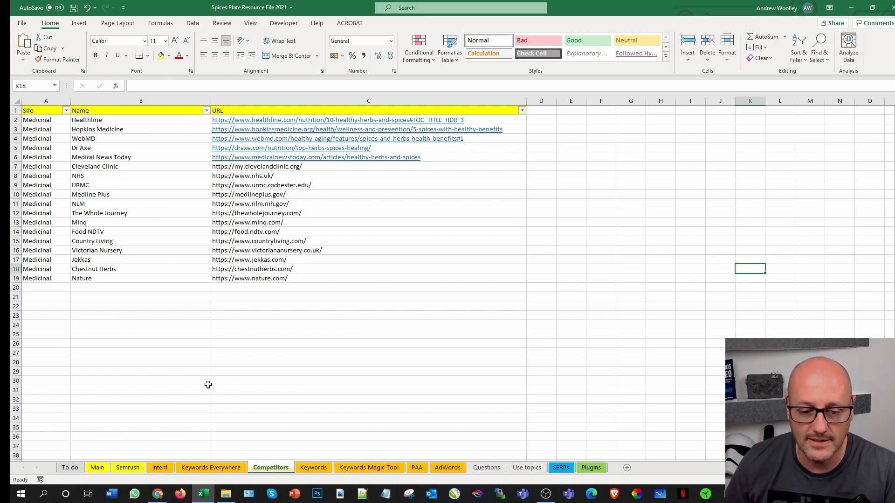
left_click(313, 468)
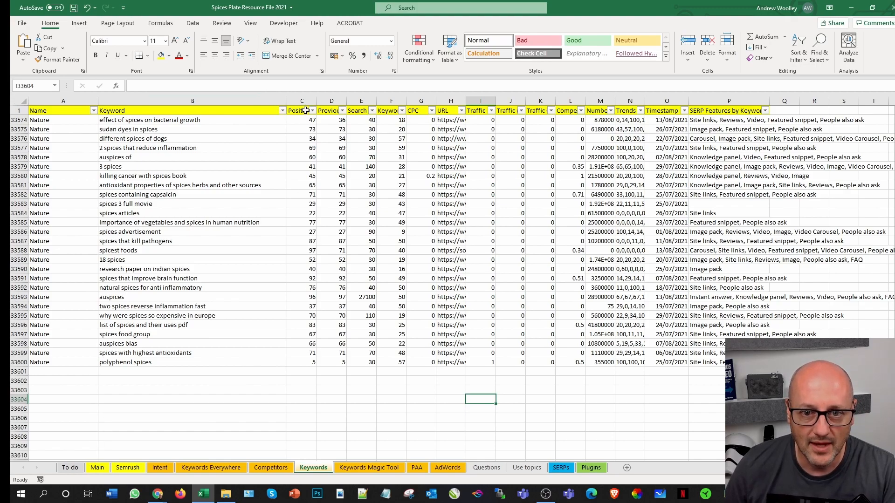
left_click(372, 110)
left_click(306, 134)
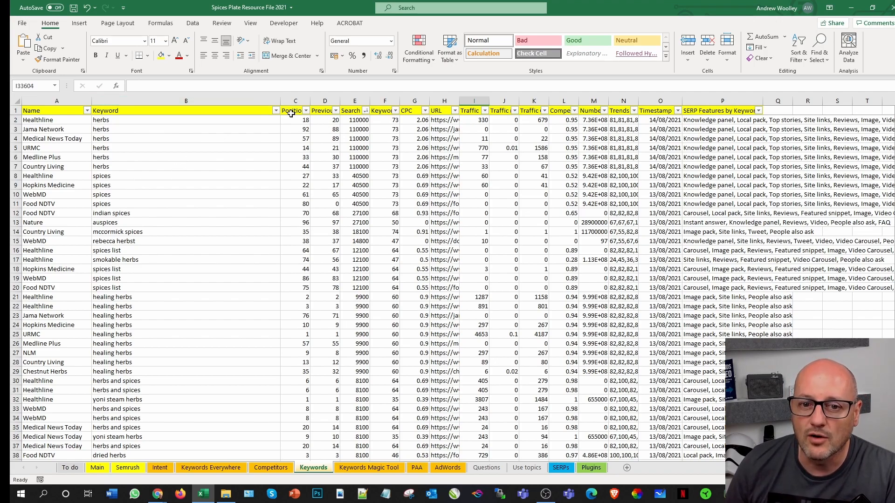
Sort the Keywords sheet by Position from smallest to largest and copy the keywords "healing herbs", "herbs for anxiety" and "herbs for weight loss"
left_click(306, 111)
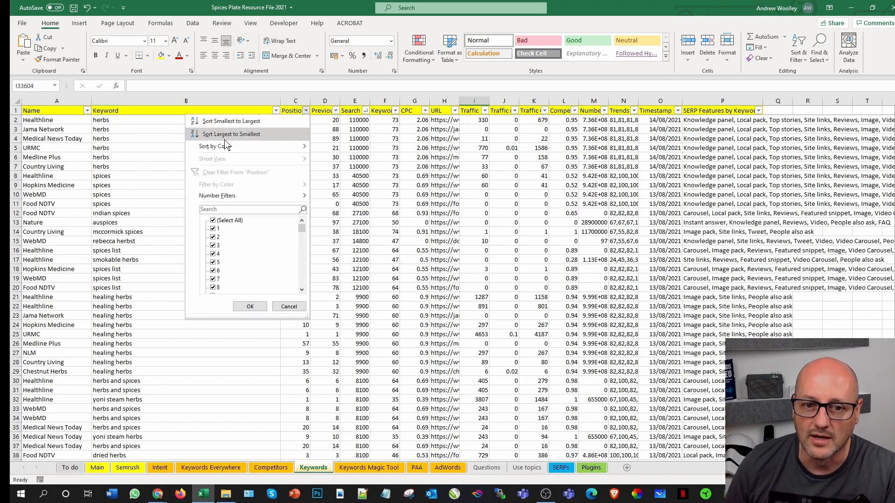
left_click(226, 120)
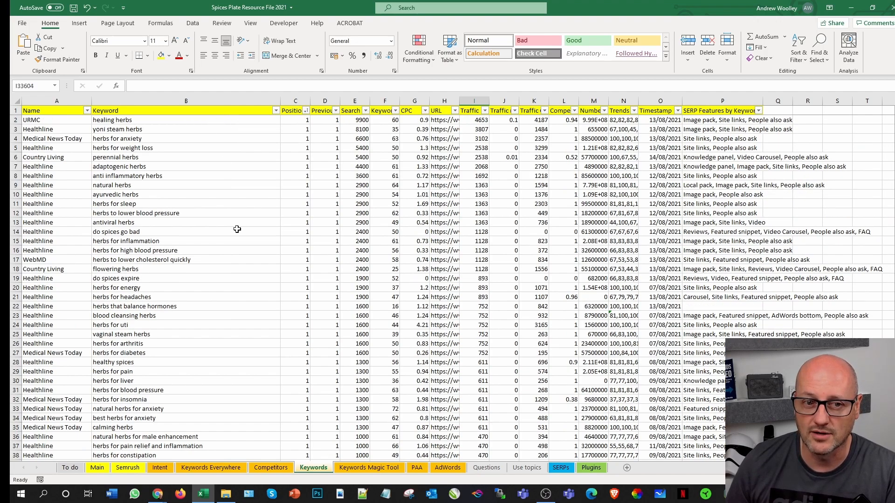
left_click(145, 120)
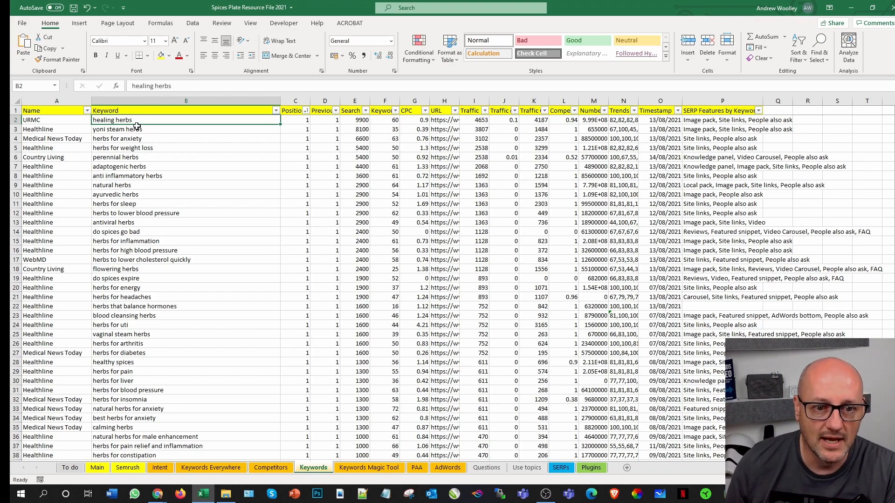
left_click(117, 139, "ctrl")
left_click(125, 149, "ctrl")
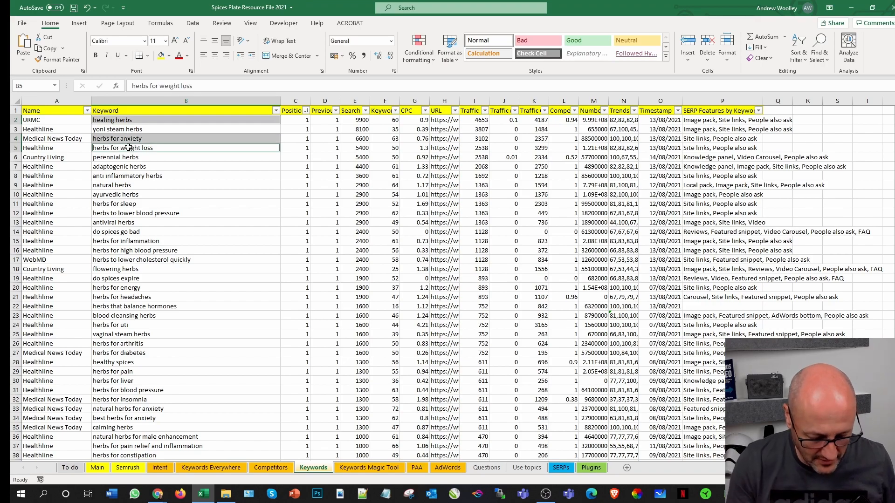
key("ctrl+c")
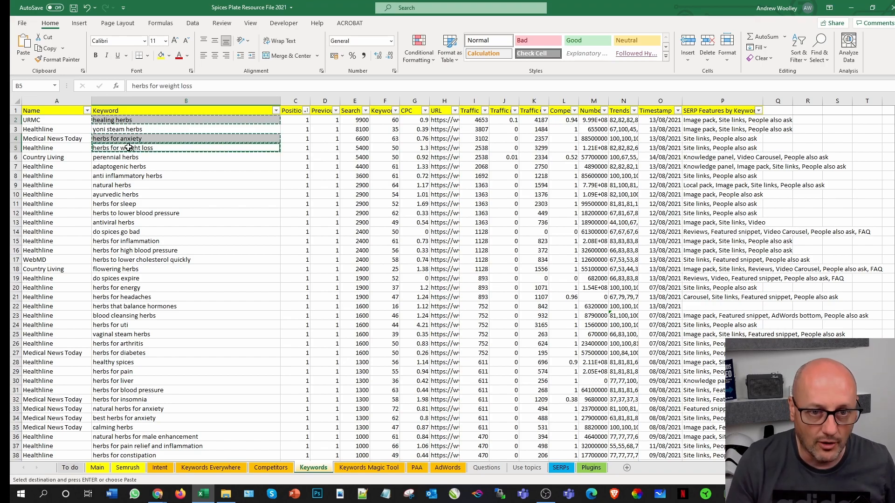
Add the headings "Growing" in G1 and "Medicinal" in I1 of the Main sheet
left_click(97, 469)
left_click(408, 111)
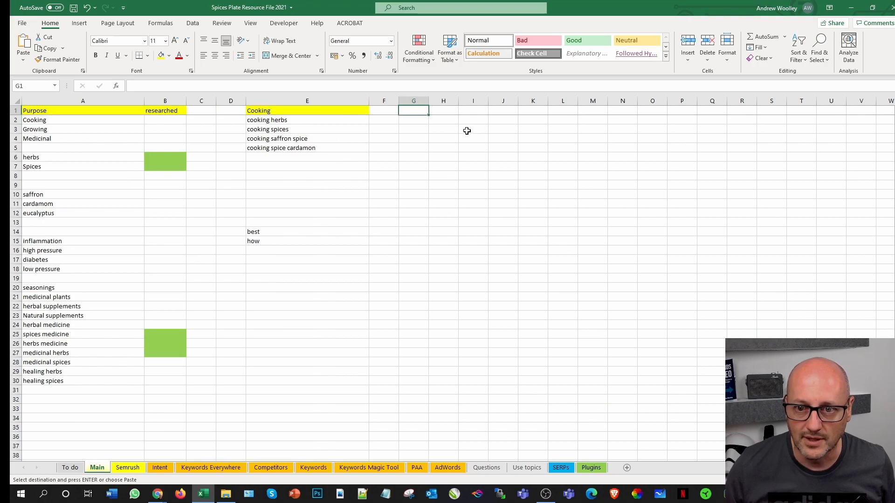
type("Grow")
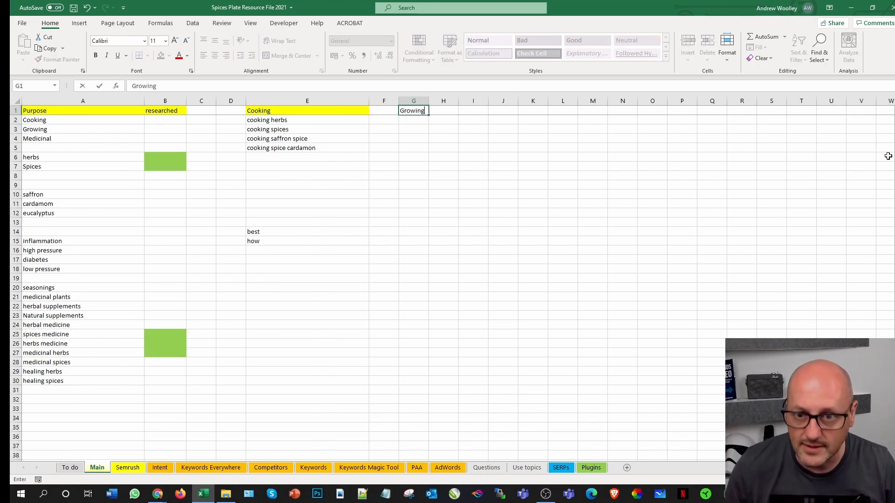
type("ing")
left_click(471, 112)
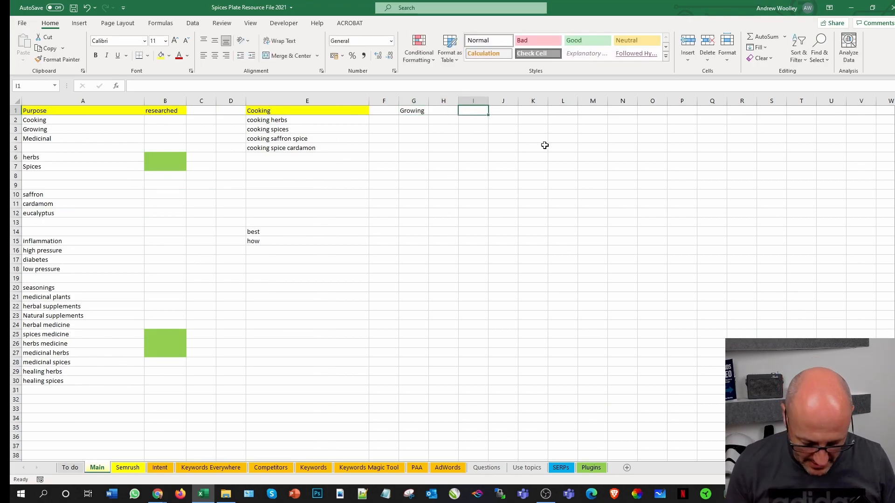
type("Medicinal")
left_click(520, 145)
Fill the Growing and Medicinal heading cells with yellow and widen columns G and I
left_click(411, 111)
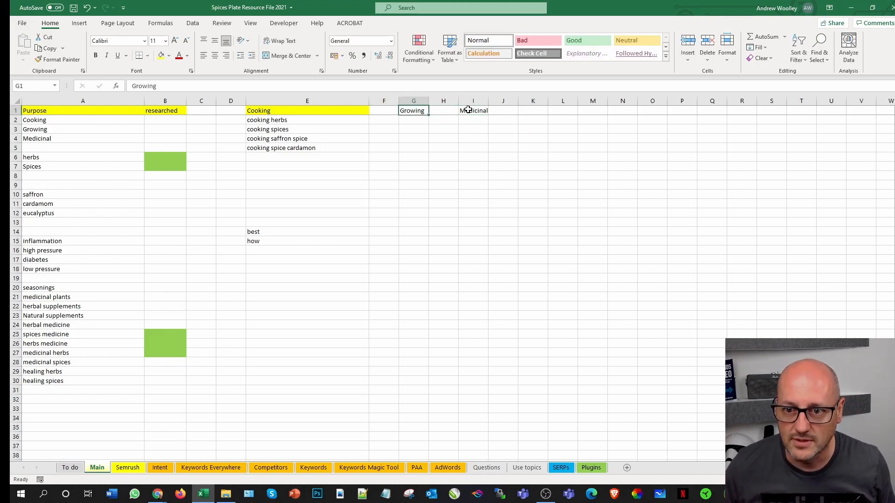
left_click(467, 110, "ctrl")
left_click(161, 55)
left_click(413, 194)
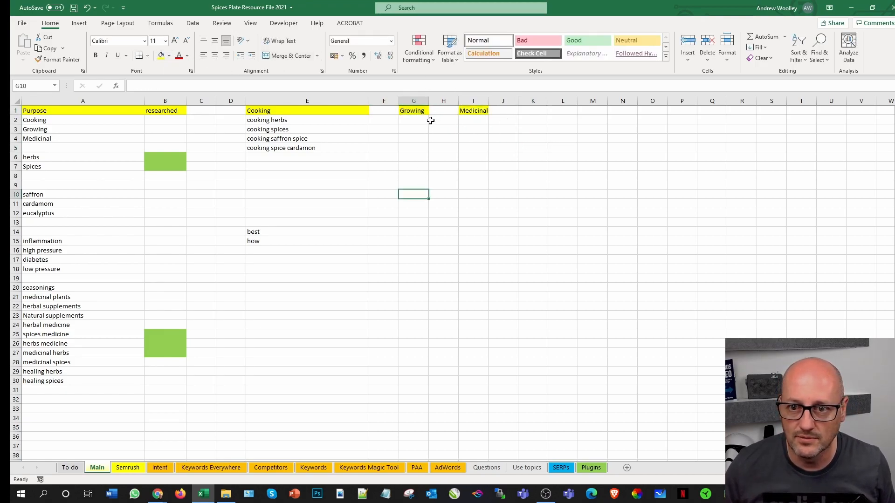
left_click_drag(428, 101, 476, 100)
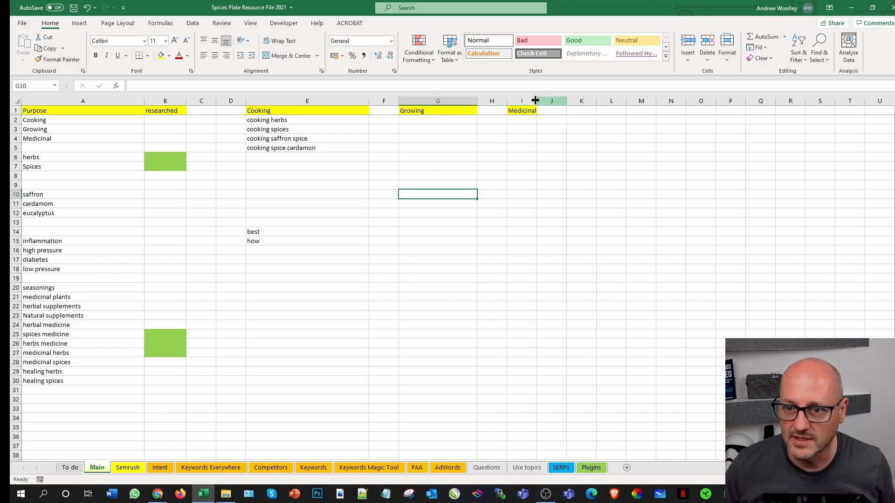
left_click_drag(536, 100, 625, 100)
Copy "healing herbs", "herbs for anxiety" and "herbs for weight loss" from the Keywords sheet into the Main sheet's Medicinal column, starting at I2
left_click(529, 120)
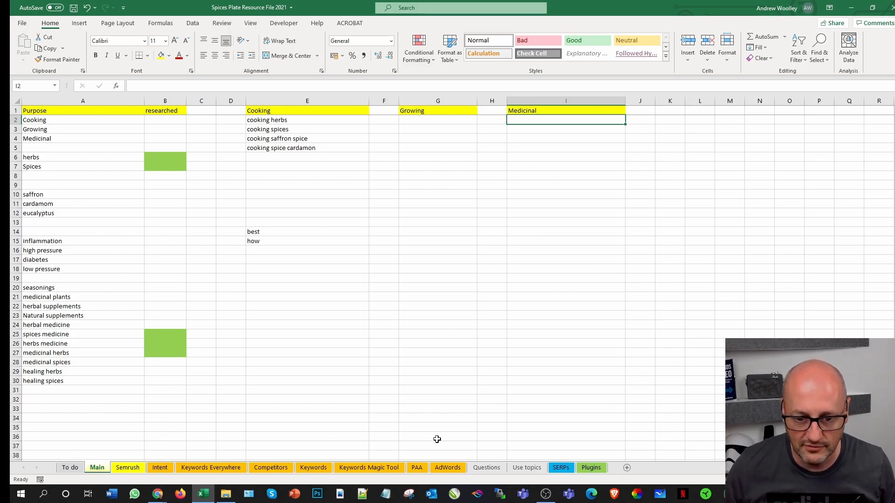
left_click(304, 466)
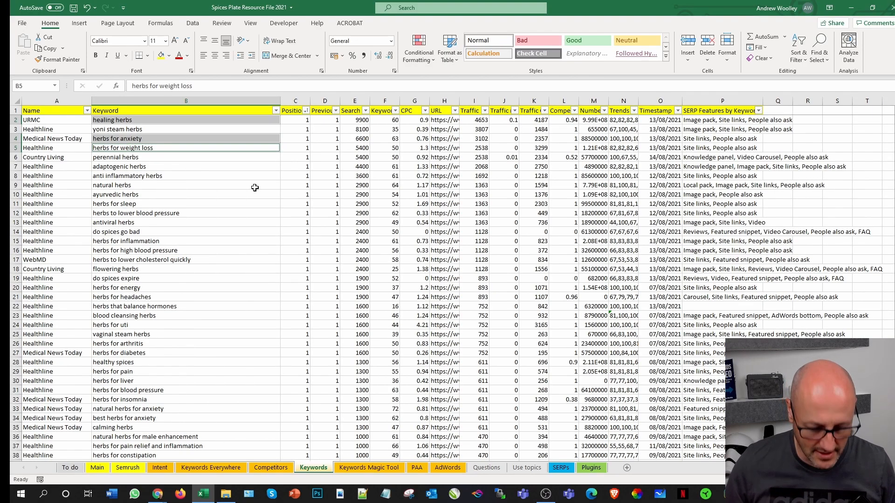
key("ctrl+c")
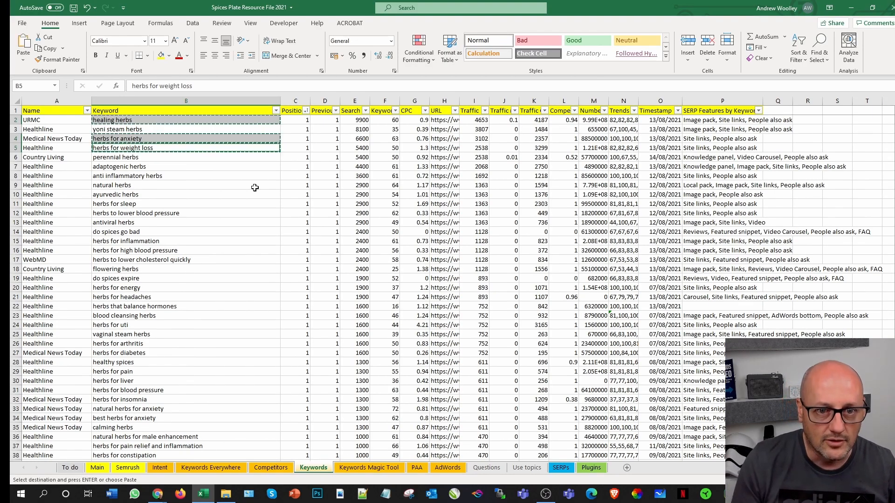
left_click(97, 468)
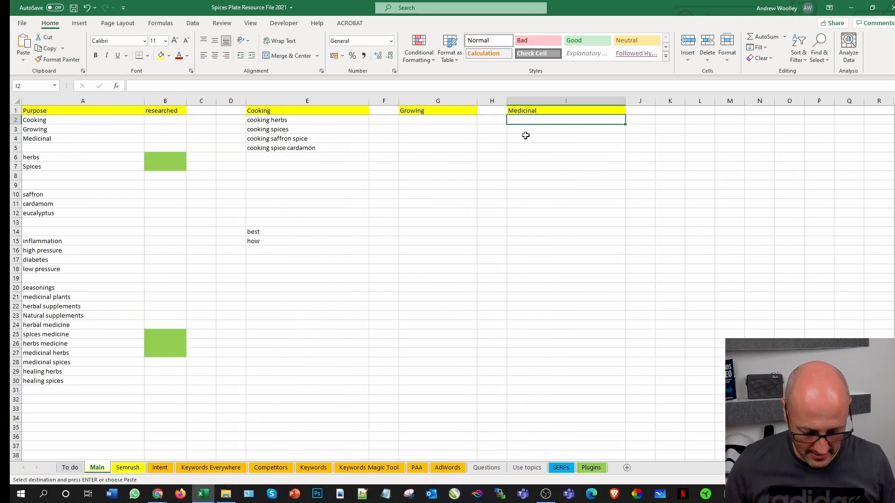
key("ctrl+v")
left_click(520, 203)
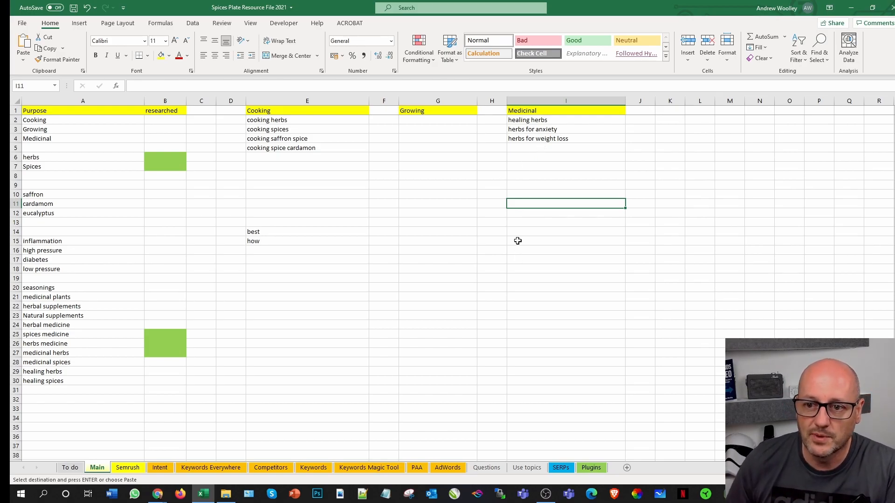
Copy "herbs for anxiety" from I3 of the Main sheet, switch to Chrome, search Google for it and review the ranking pages
left_click(520, 131)
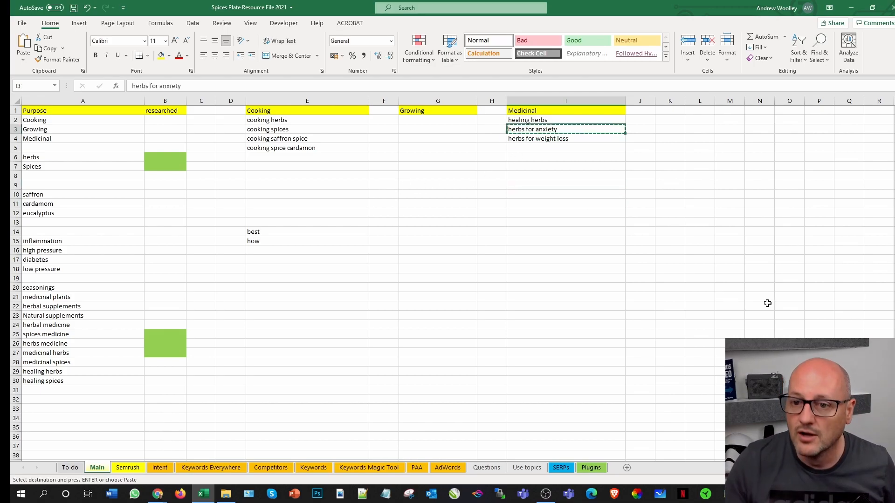
mouse_move(154, 496)
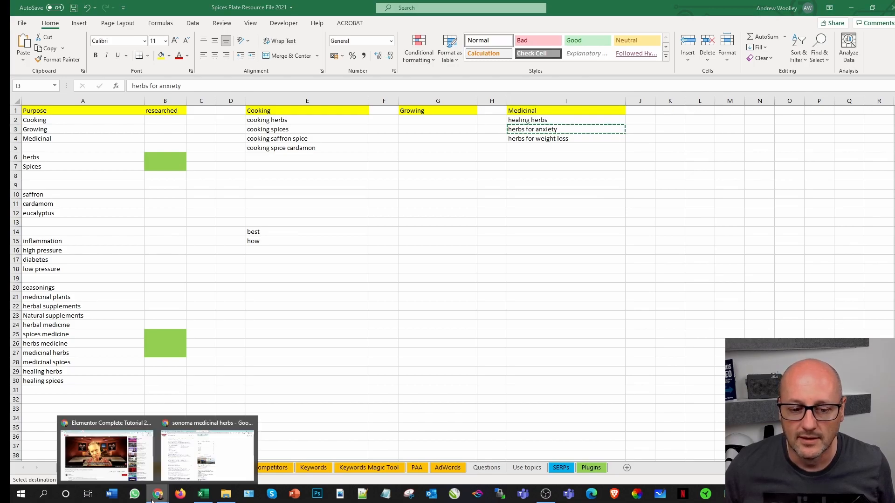
left_click(182, 469)
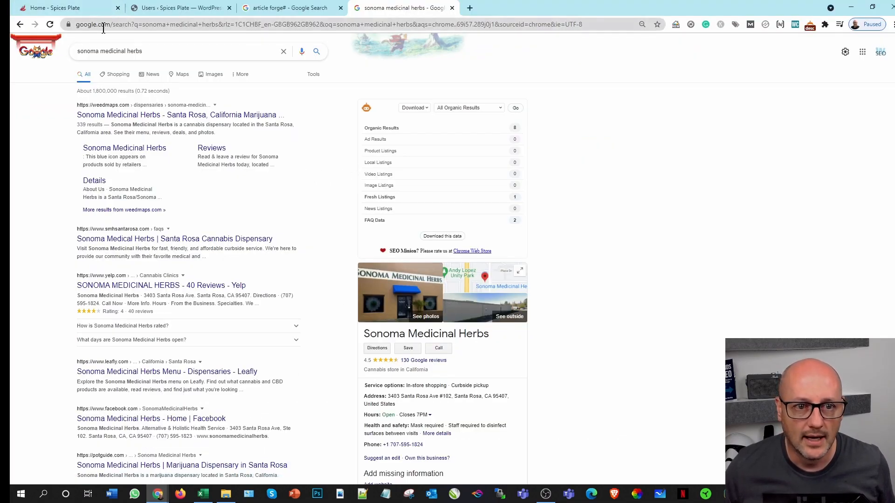
left_click(125, 24)
key("ctrl+v")
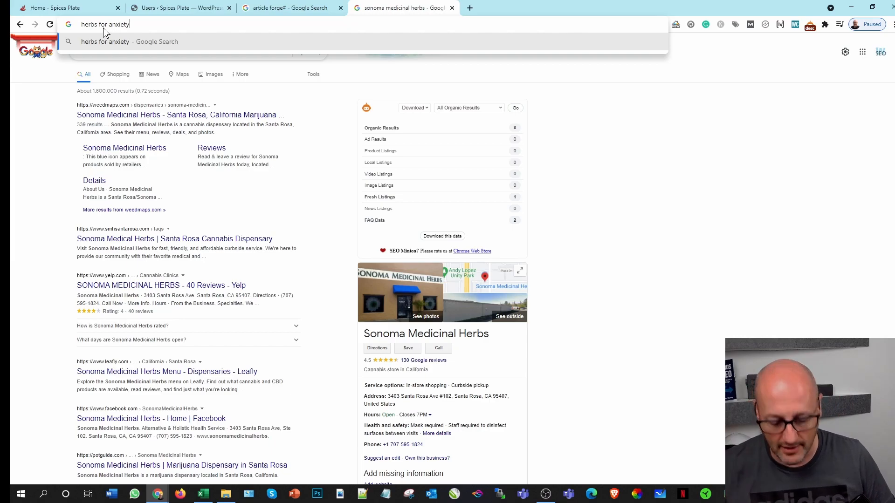
key("Return")
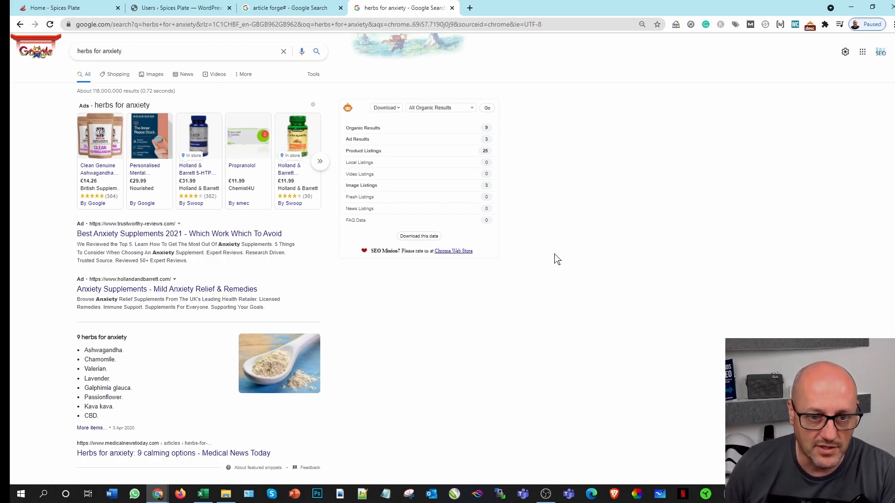
scroll(554, 258, "down", 4)
scroll(389, 213, "down", 2)
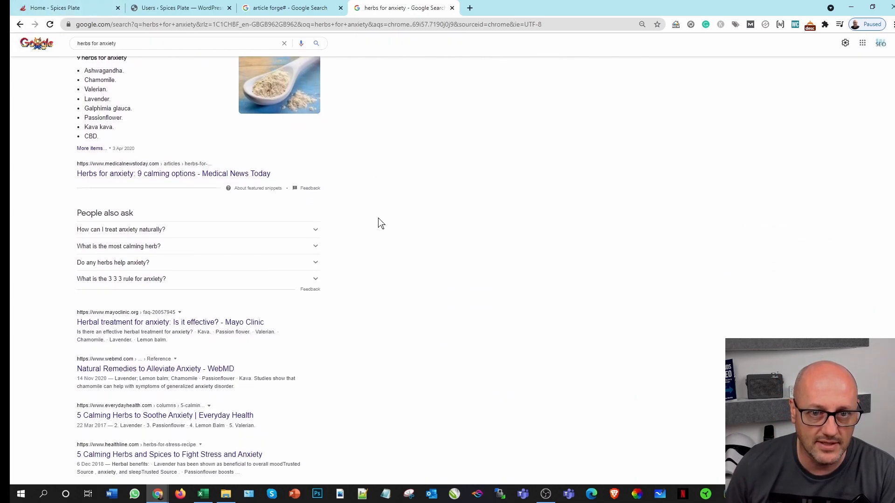
scroll(415, 344, "down", 1)
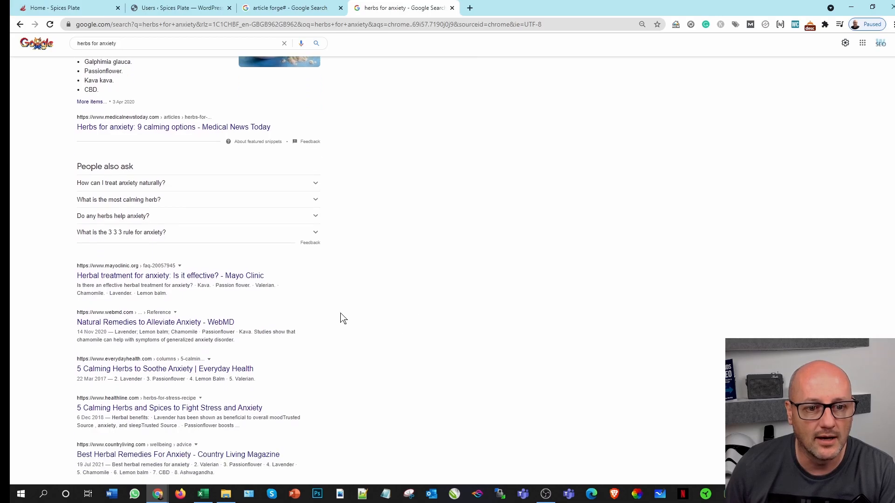
scroll(421, 296, "down", 2)
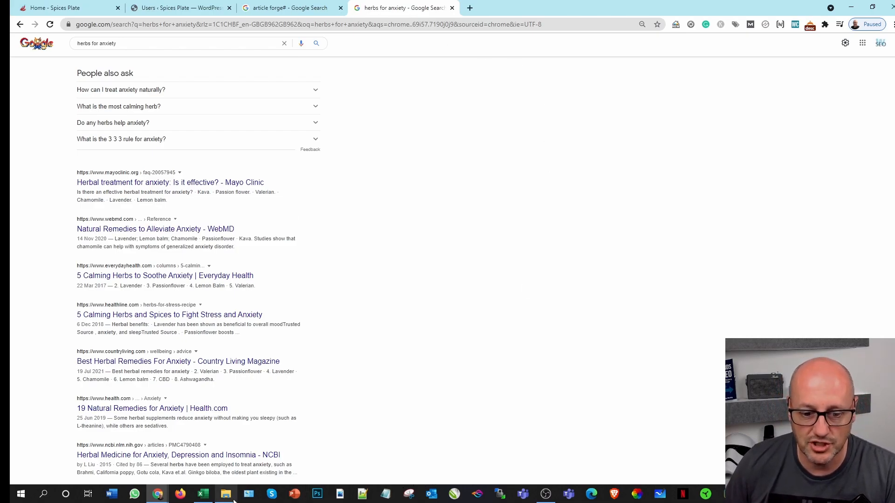
Switch back to the Excel workbook and filter the Keyword column of the Keywords sheet to entries containing "anxiety"
left_click(202, 494)
left_click(447, 320)
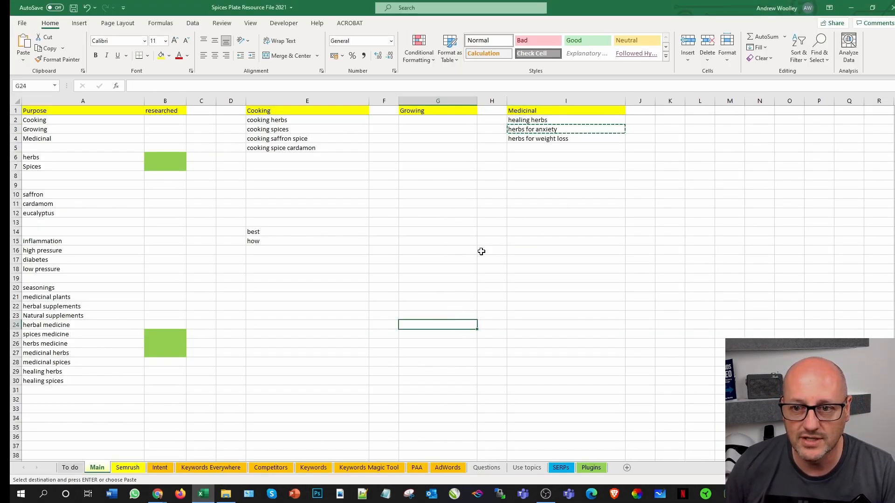
left_click(629, 194)
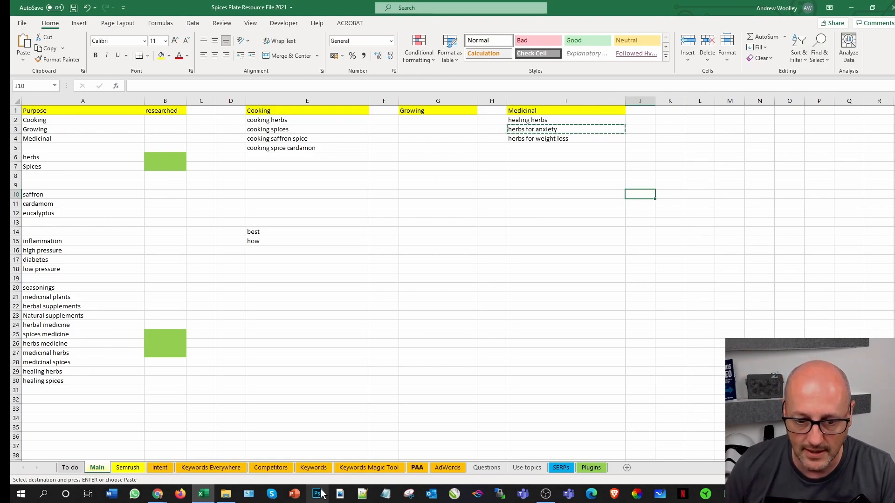
left_click(308, 466)
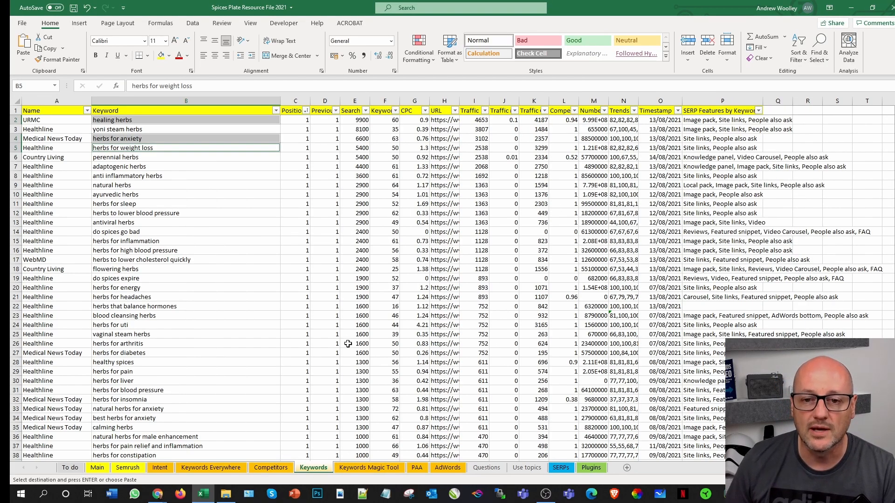
left_click(198, 167)
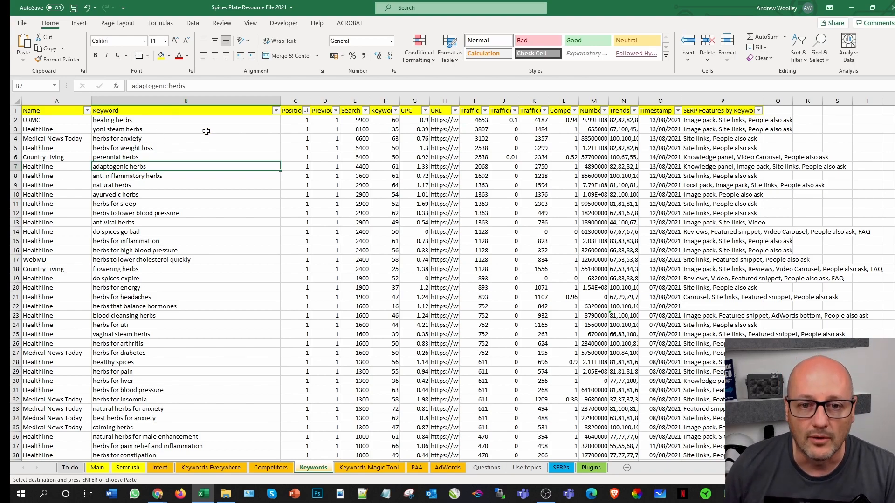
left_click(275, 111)
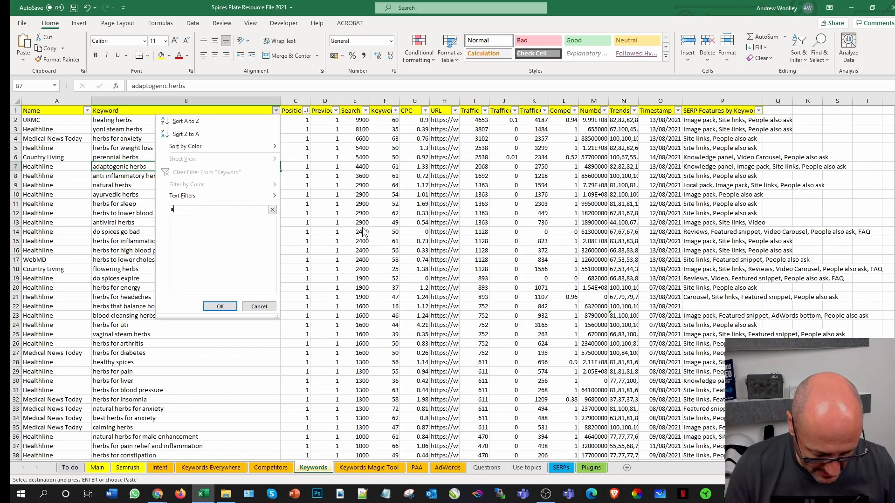
type("anxiety")
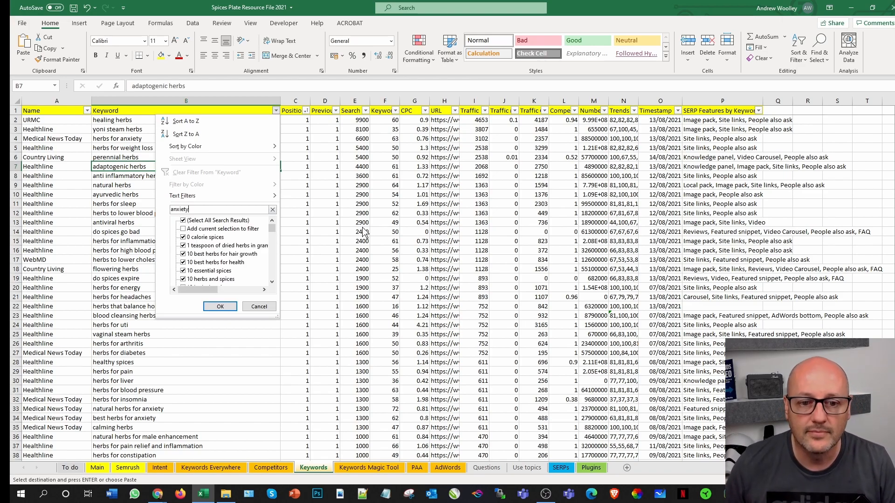
left_click(220, 306)
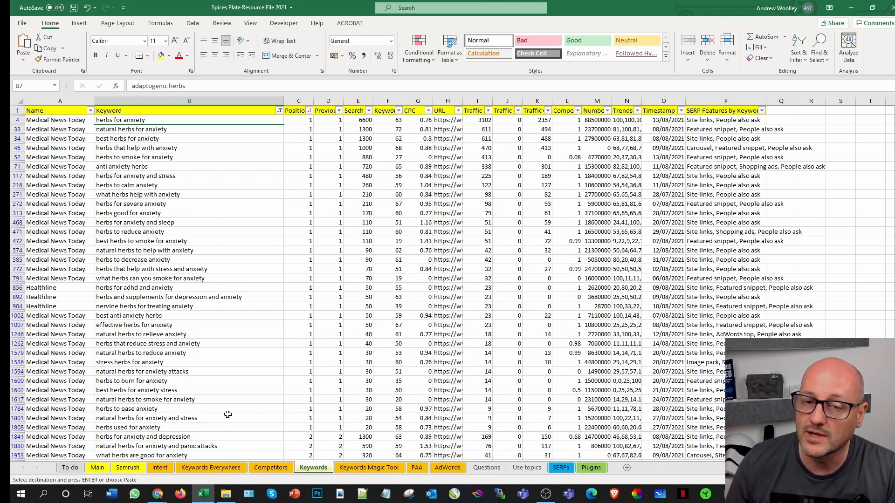
Select the Search values of the anxiety keywords and filter the Name column to only Medical News Today
left_click_drag(366, 122, 358, 446)
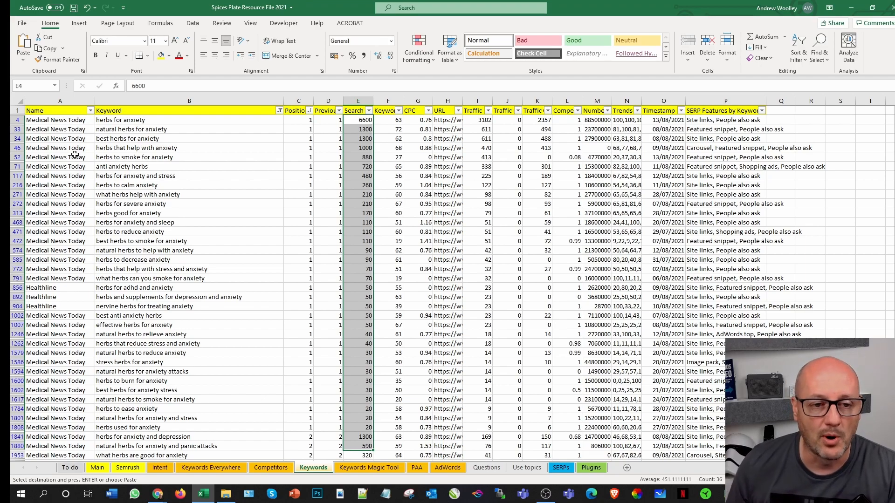
left_click(90, 111)
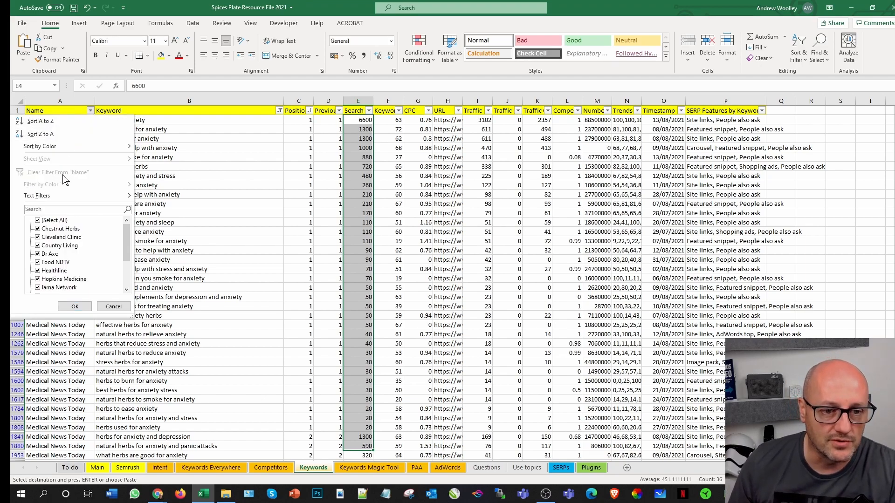
left_click(42, 220)
scroll(47, 238, "down", 2)
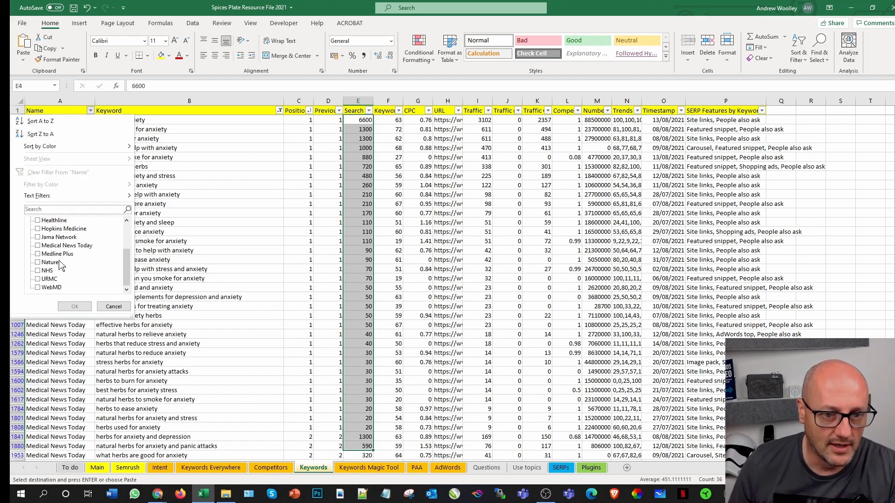
left_click(38, 245)
left_click(75, 306)
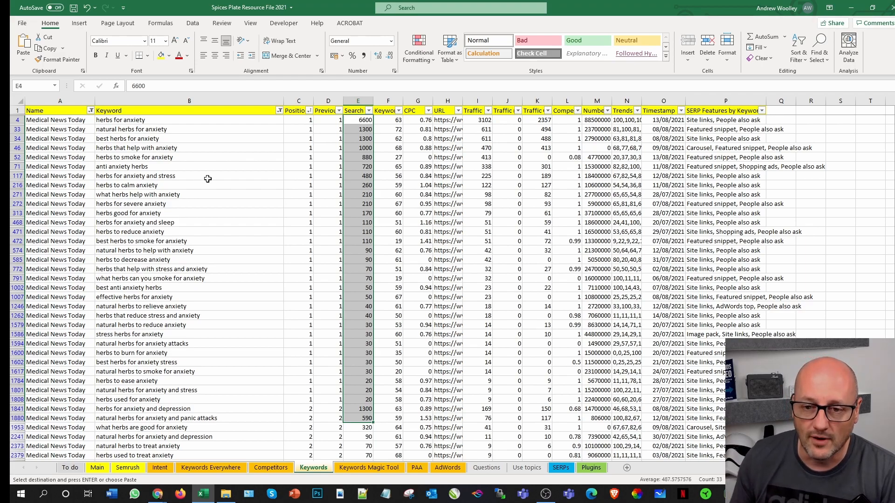
Widen the URL column to fit its contents, copy the herbs-for-anxiety article URL from H33, and switch to Chrome
double_click(463, 101)
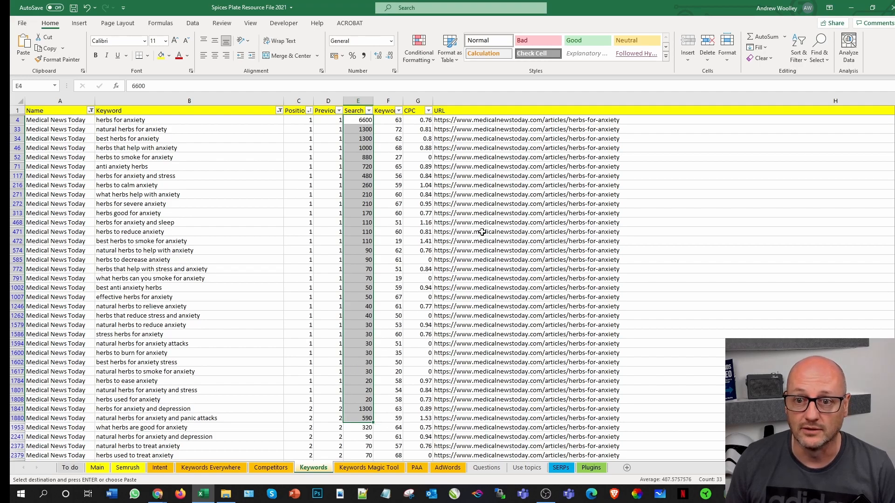
left_click(511, 128)
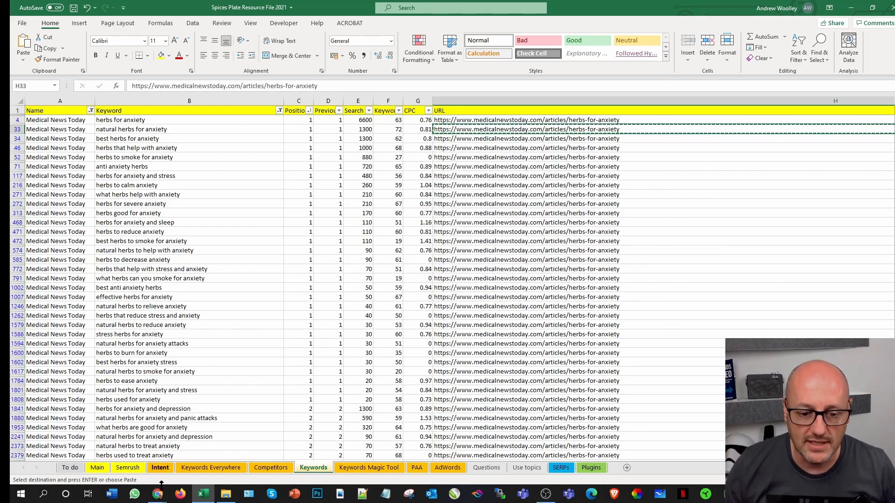
mouse_move(159, 492)
left_click(208, 449)
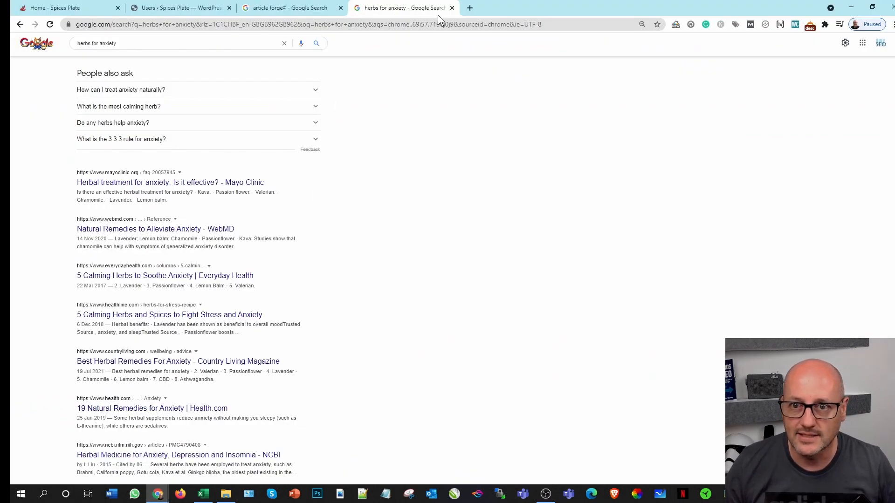
Open Semrush in a new browser tab from the SEO group of the speed dial
left_click(469, 8)
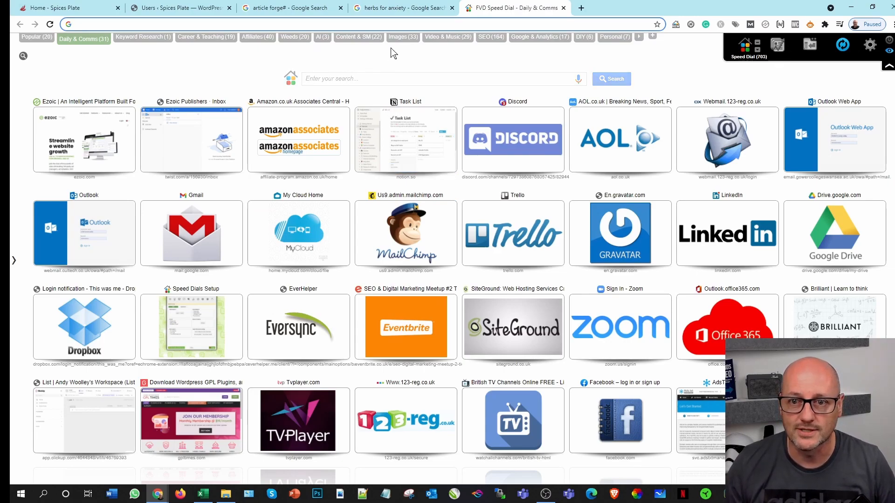
left_click(485, 38)
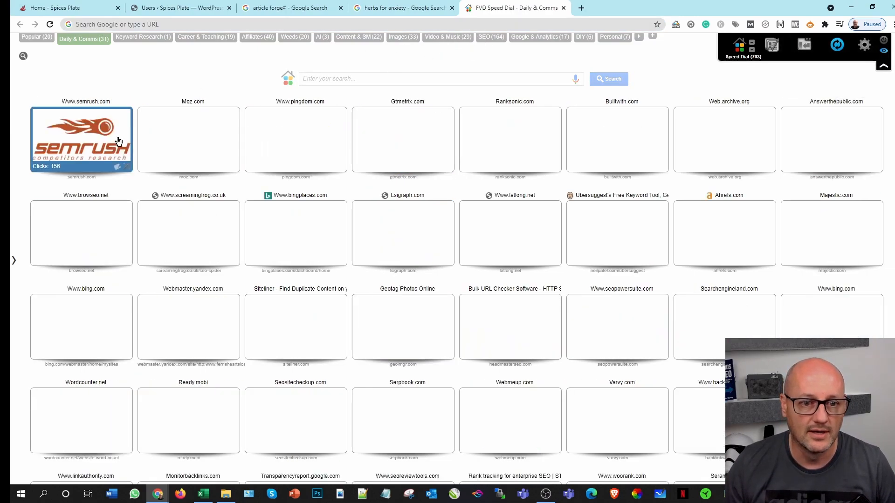
left_click(115, 175)
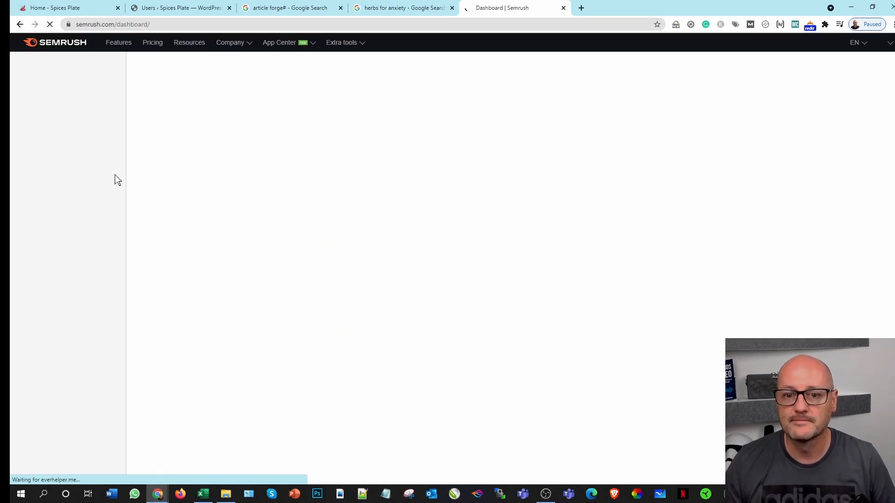
left_click(193, 64)
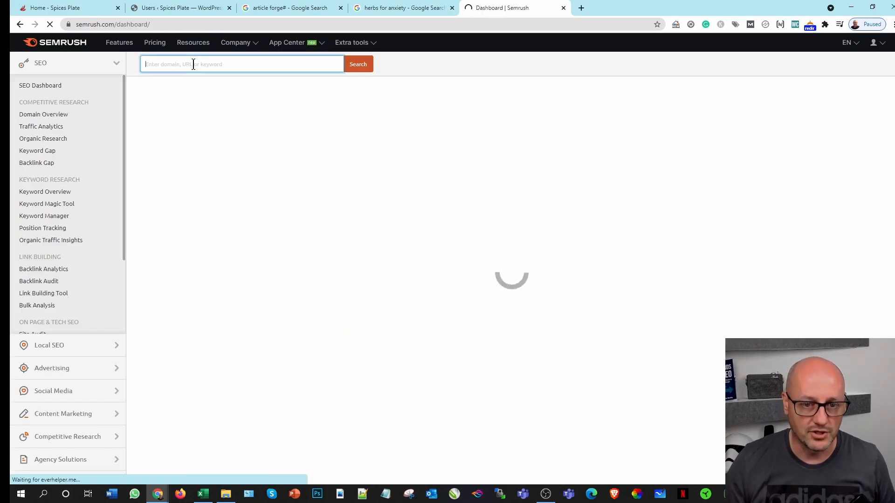
type("https://www.medicalnewstoday.com/articles/herbs-for-anxiety")
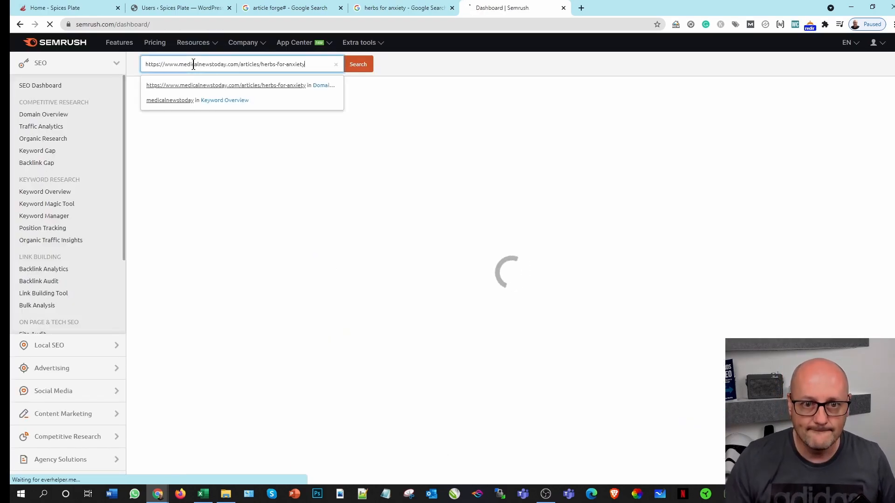
left_click(358, 67)
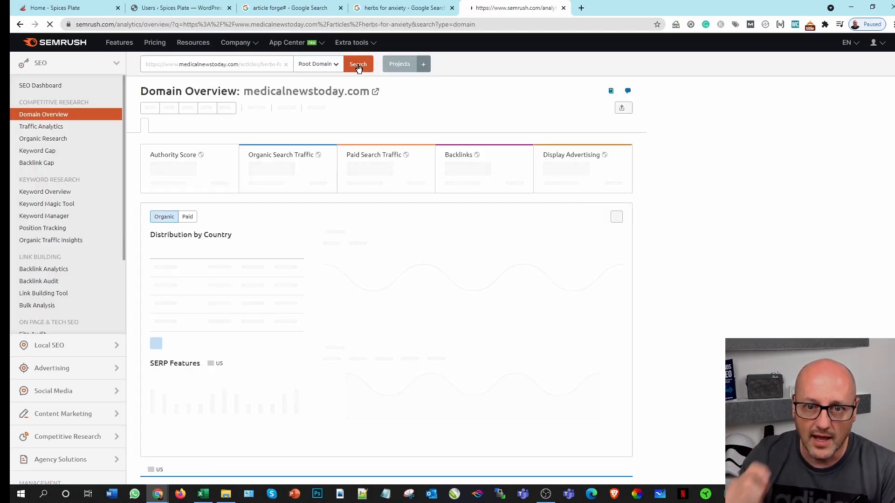
left_click(334, 70)
left_click(326, 98)
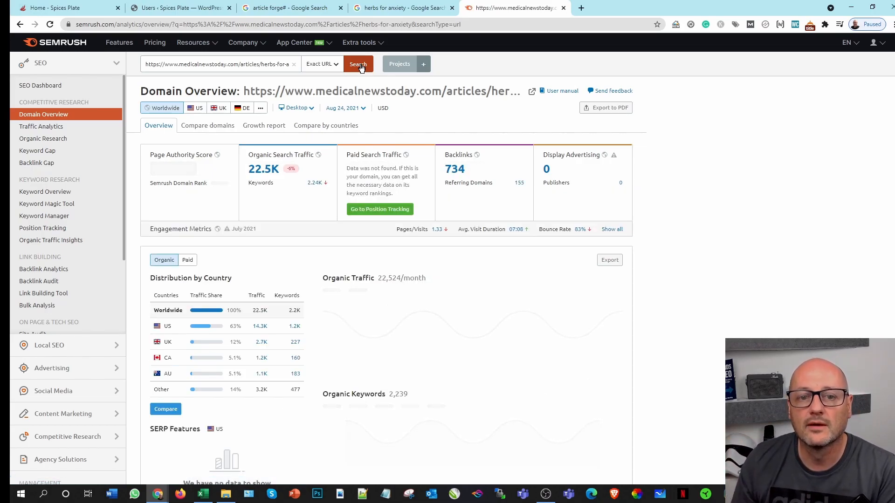
Open the article's Organic Research positions report and review its ranking keywords and estimated traffic
left_click(52, 142)
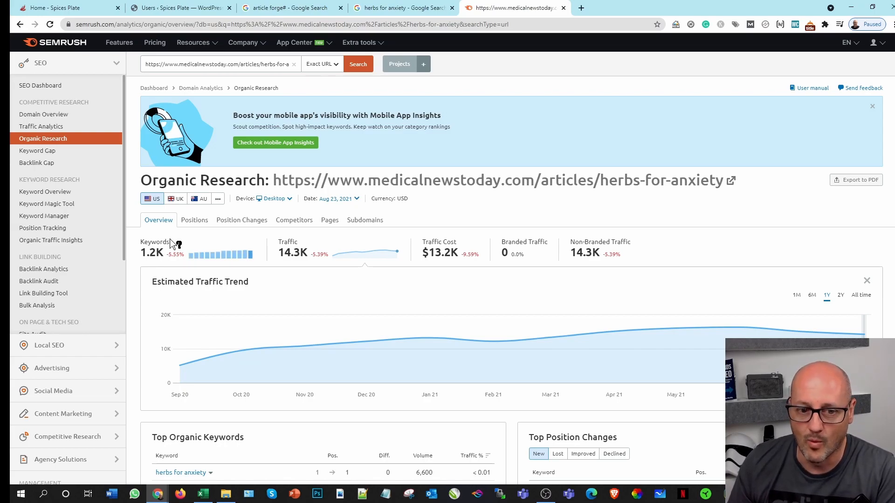
left_click(193, 227)
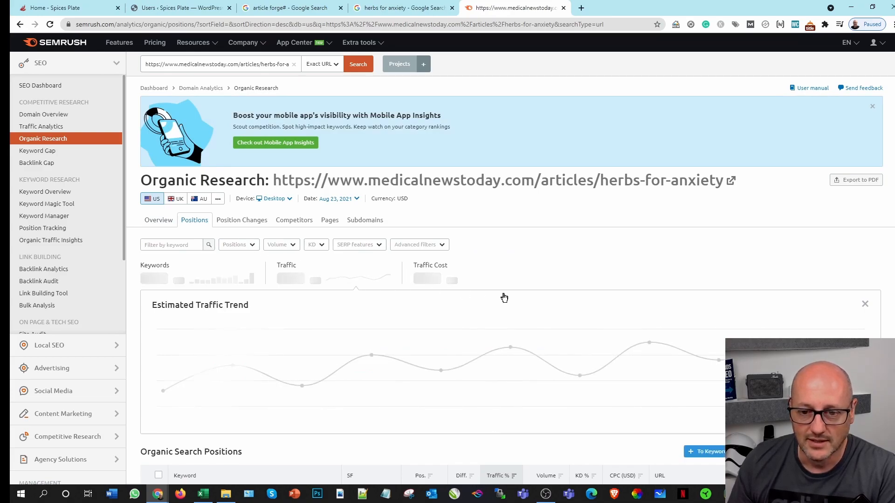
scroll(500, 301, "down", 5)
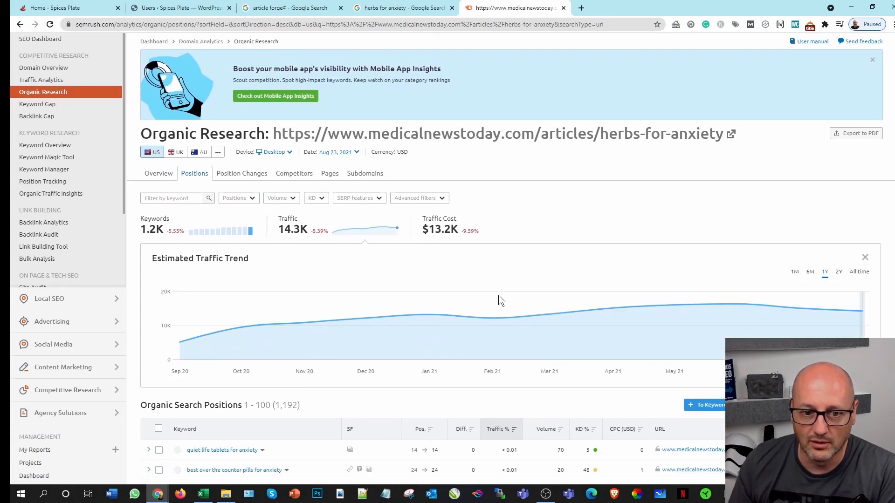
scroll(462, 306, "down", 2)
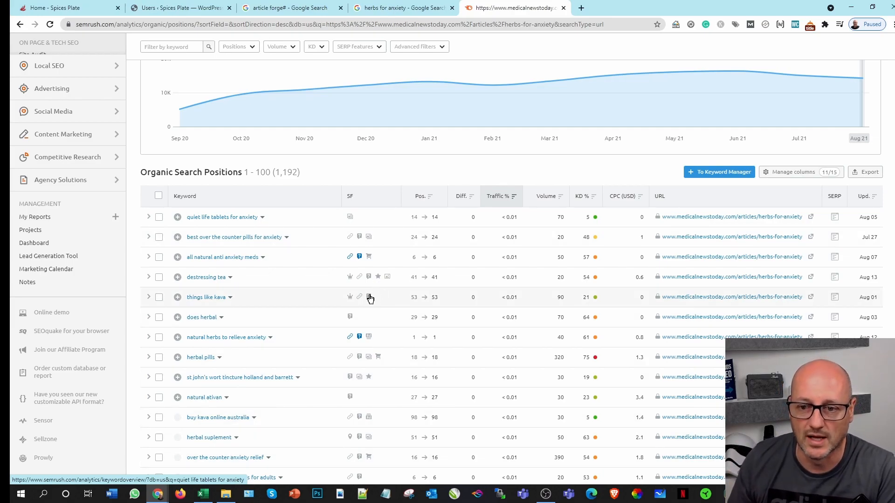
scroll(368, 298, "up", 3)
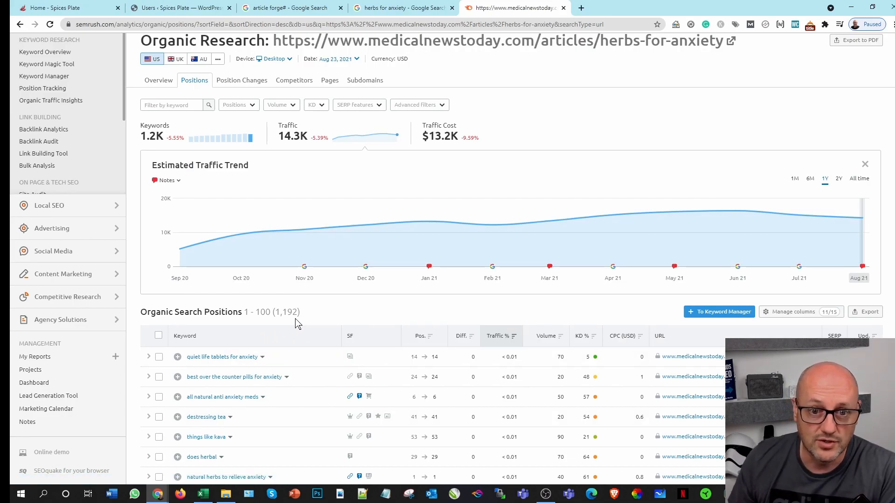
scroll(296, 323, "up", 3)
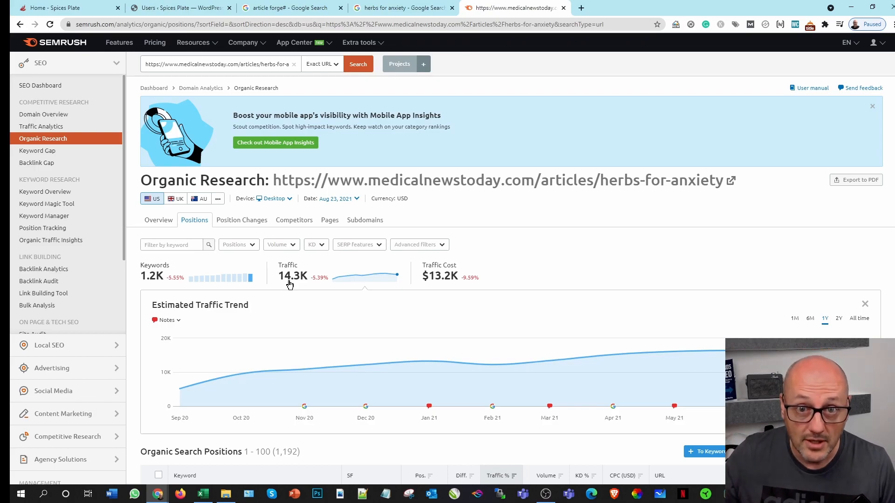
Export the article's organic search positions as an xlsx file and open the downloaded workbook in Excel
mouse_move(708, 414)
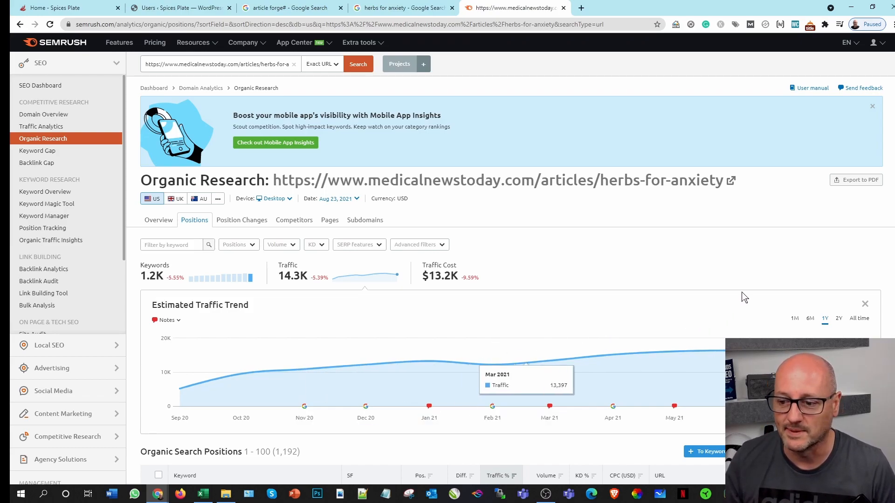
scroll(656, 221, "down", 3)
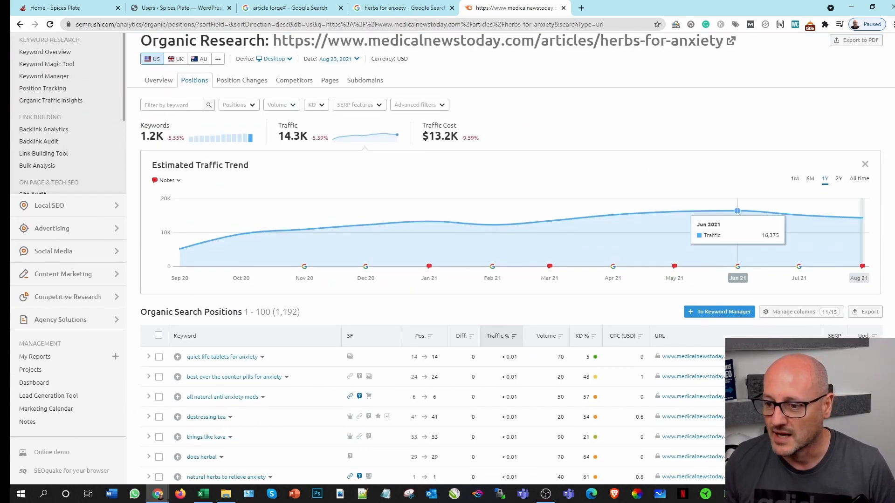
left_click(866, 312)
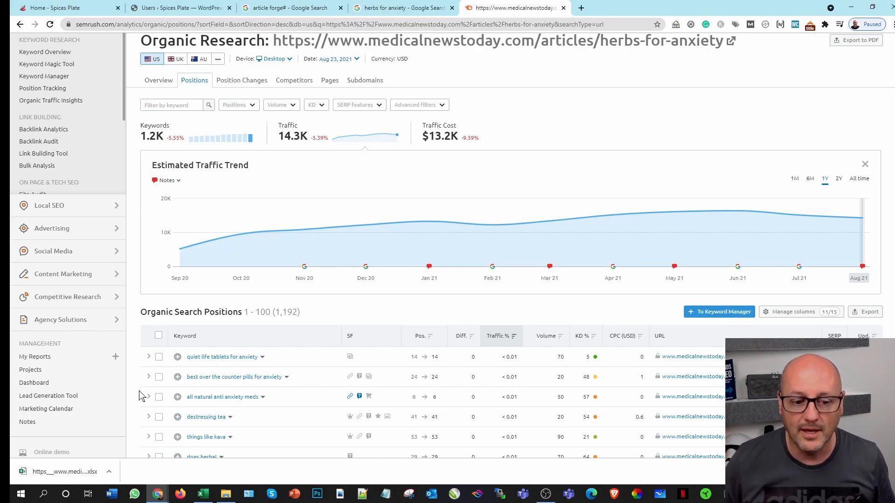
left_click(70, 469)
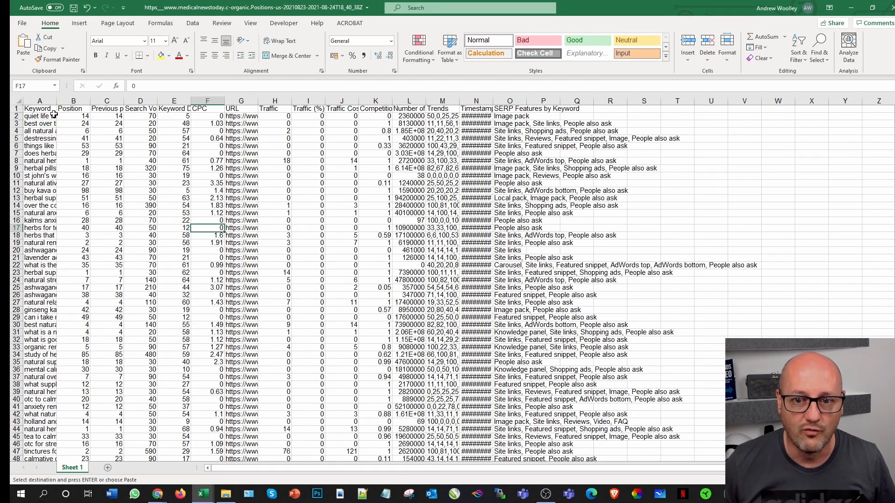
Copy the whole exported sheet into a new sheet after Plugins in Spices Plate Resource File 2021, starting at A1
left_click(18, 100)
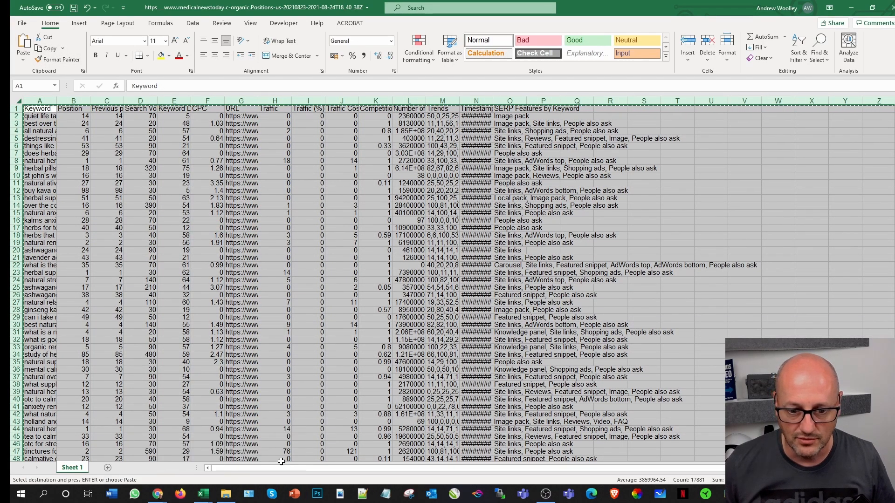
key("alt+Tab")
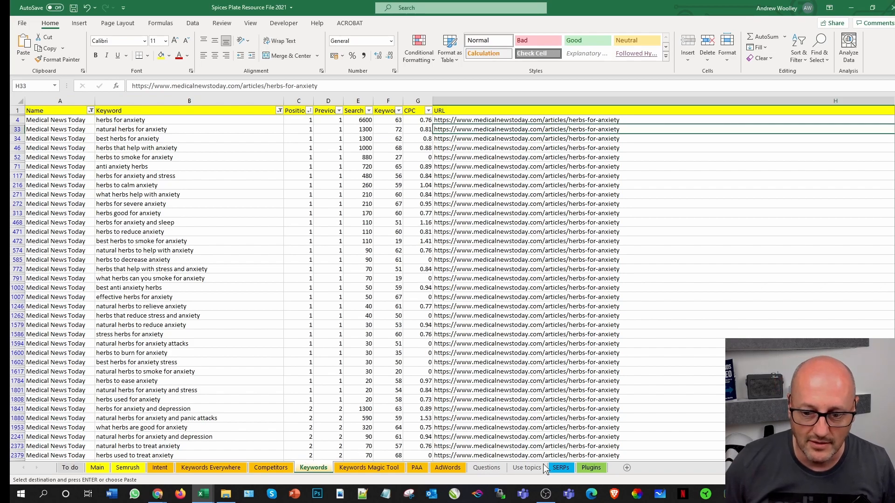
left_click(591, 467)
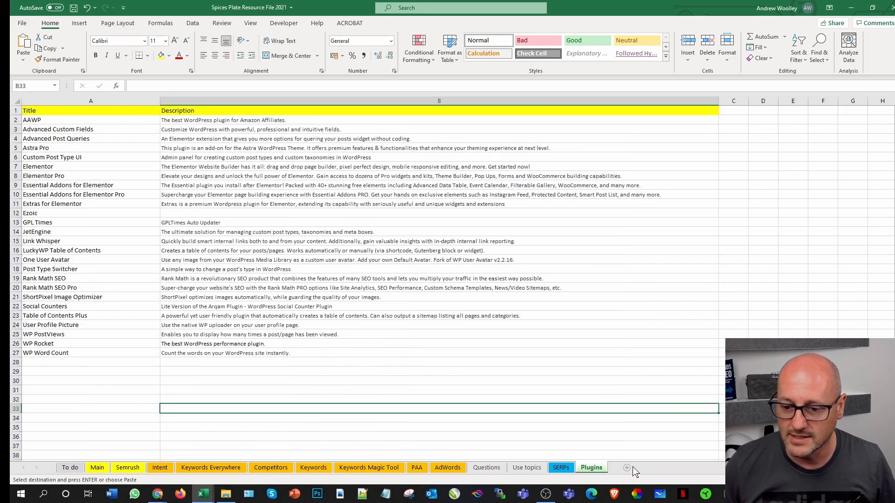
left_click(627, 468)
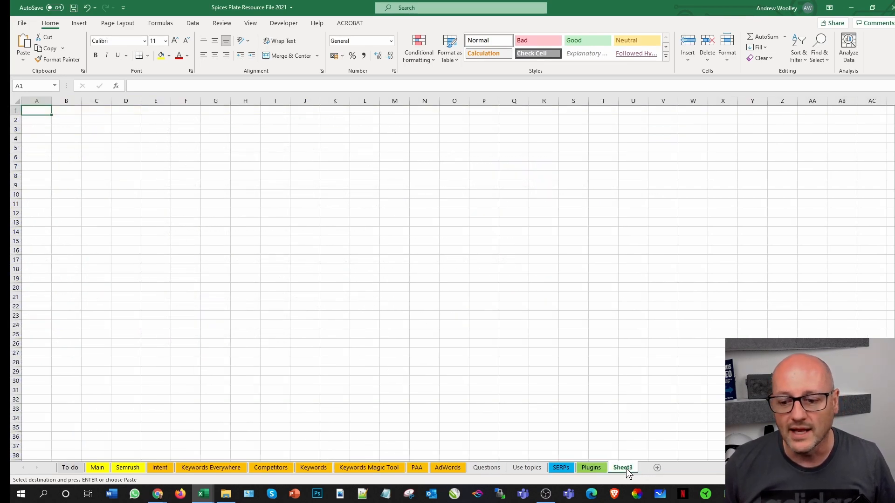
right_click(627, 470)
left_click(38, 111)
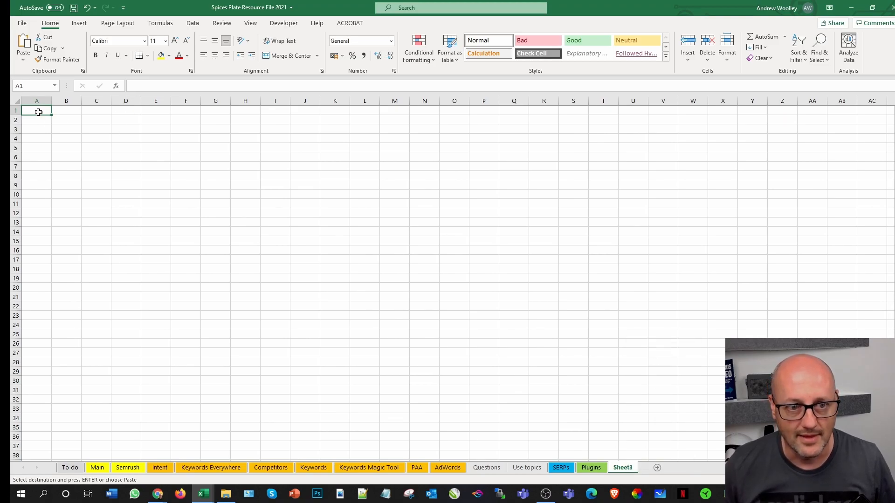
key("ctrl+v")
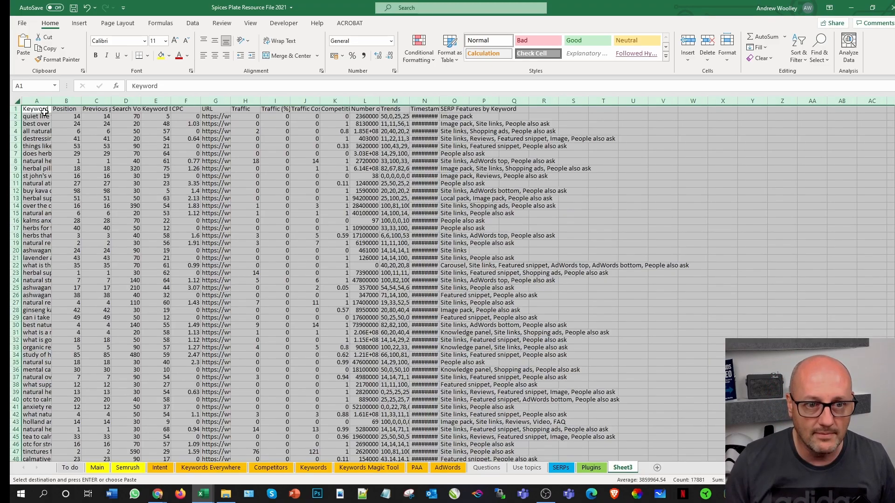
Fill the header cells A1:P1 of the pasted keyword data with yellow
left_click(723, 191)
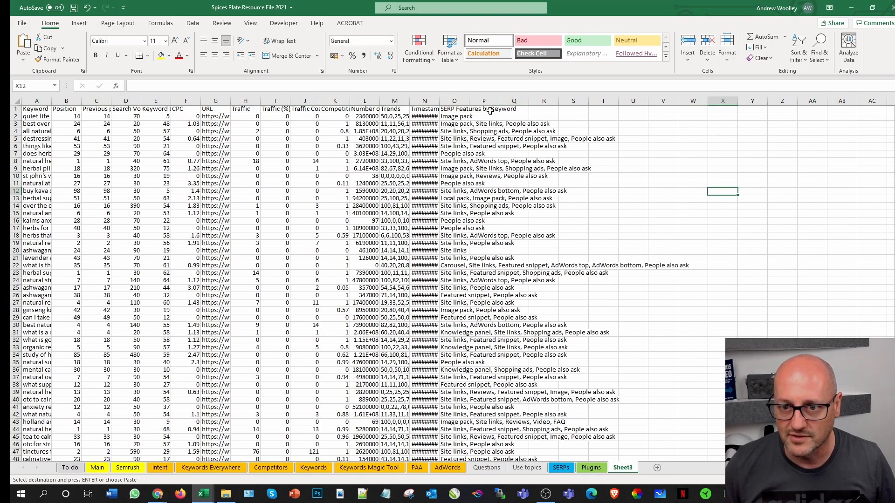
left_click_drag(489, 110, 21, 111)
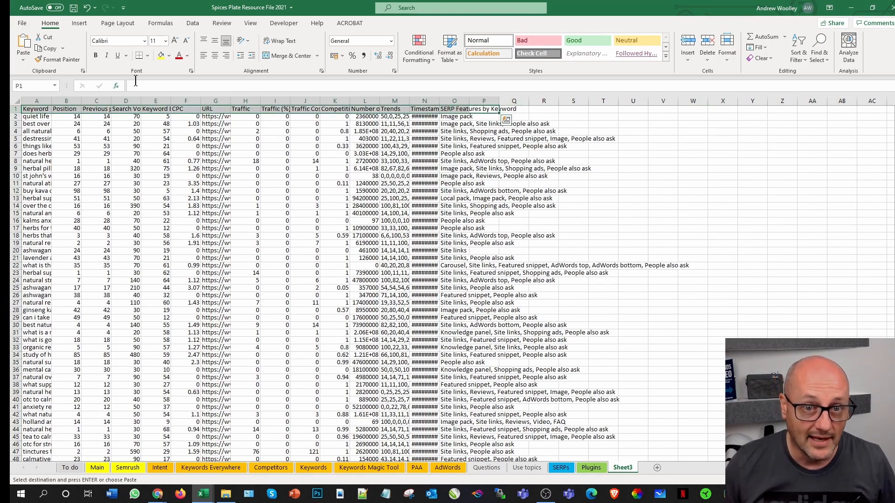
left_click(161, 55)
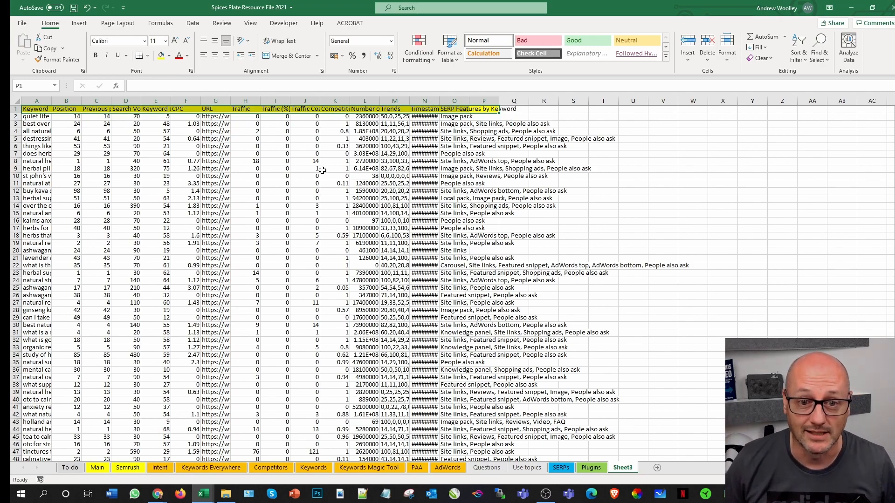
Rename the new sheet holding the exported positions as Anxiety
right_click(625, 468)
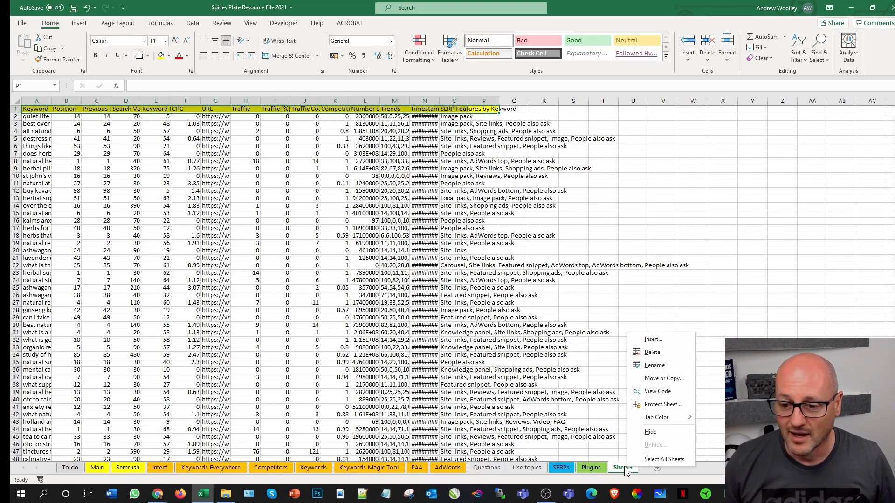
left_click(654, 366)
type("A")
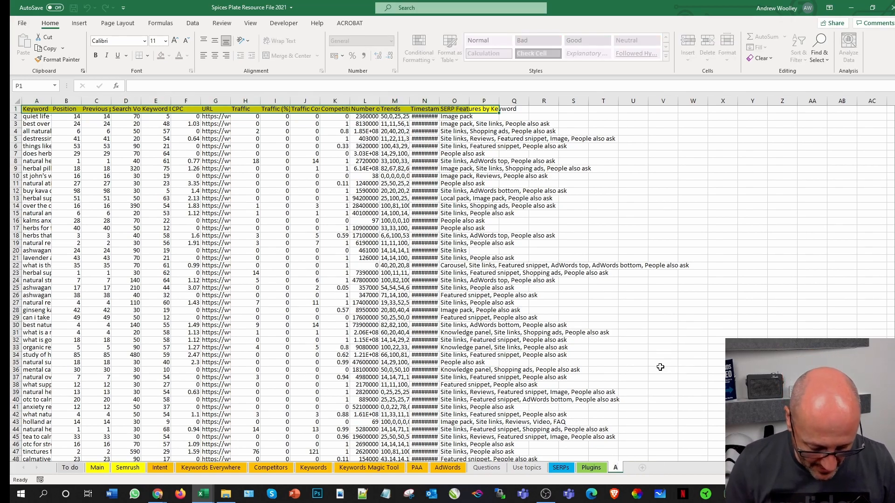
type("nxiety")
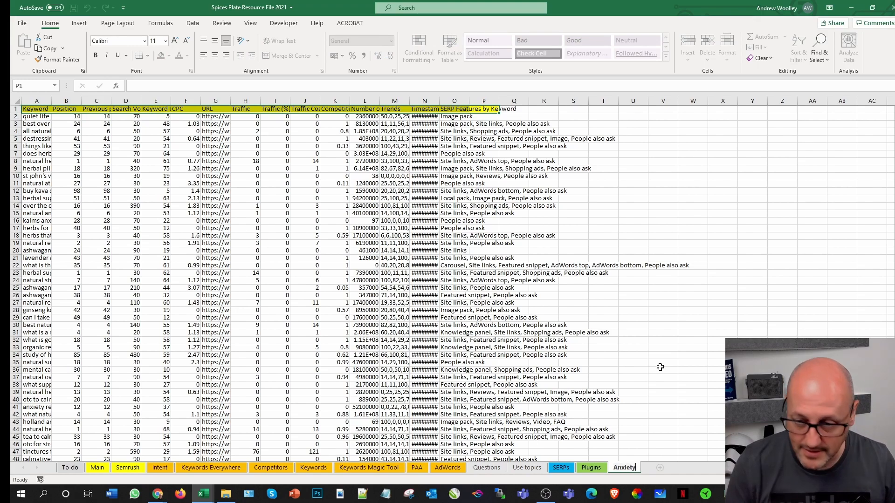
left_click(752, 362)
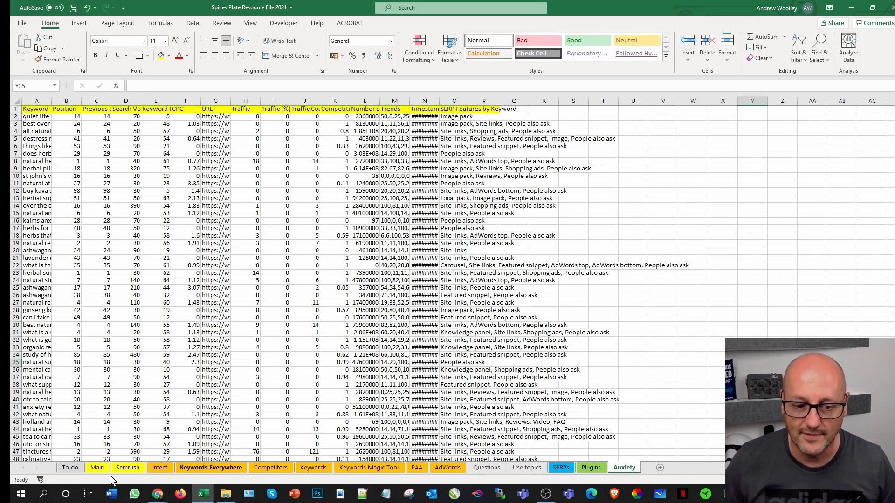
Filter the Keyword column of the Keywords sheet to entries containing "weight loss" and review the matching rows
left_click(95, 469)
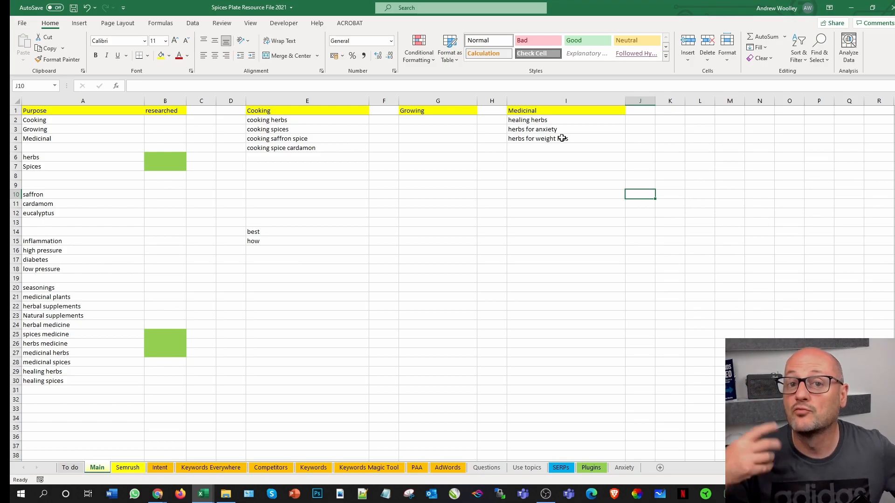
left_click(373, 468)
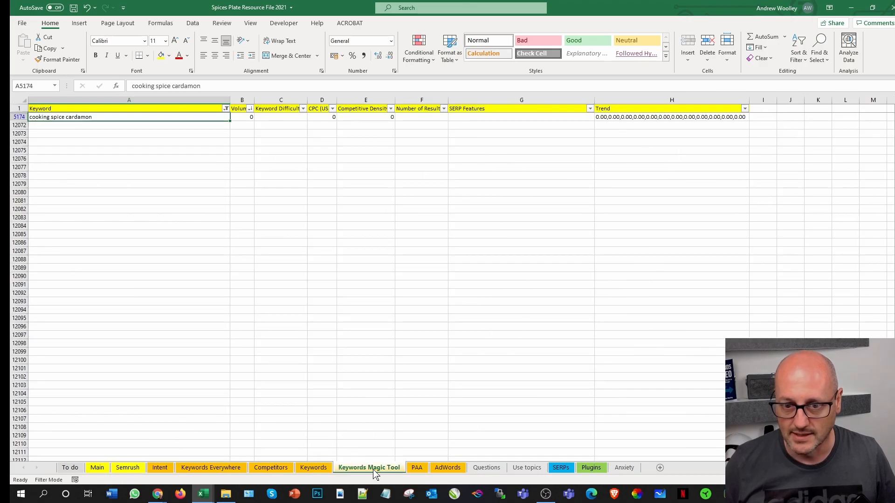
left_click(328, 469)
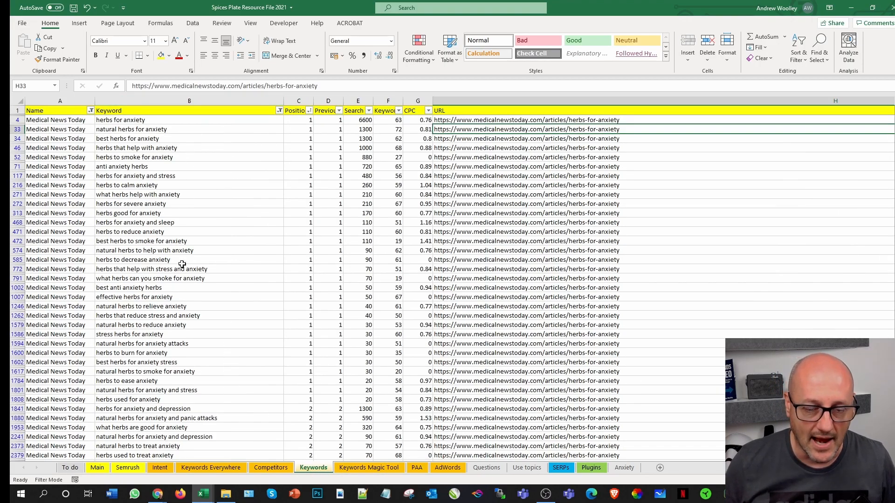
left_click(279, 111)
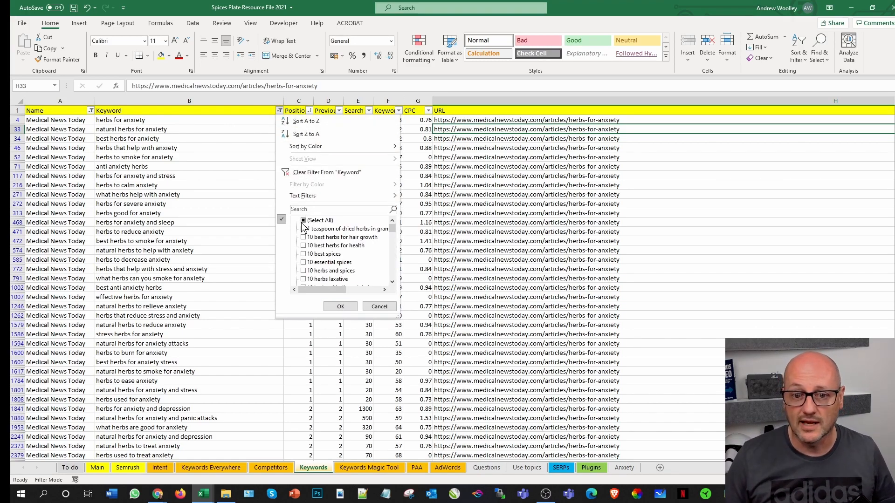
left_click(304, 221)
left_click(307, 209)
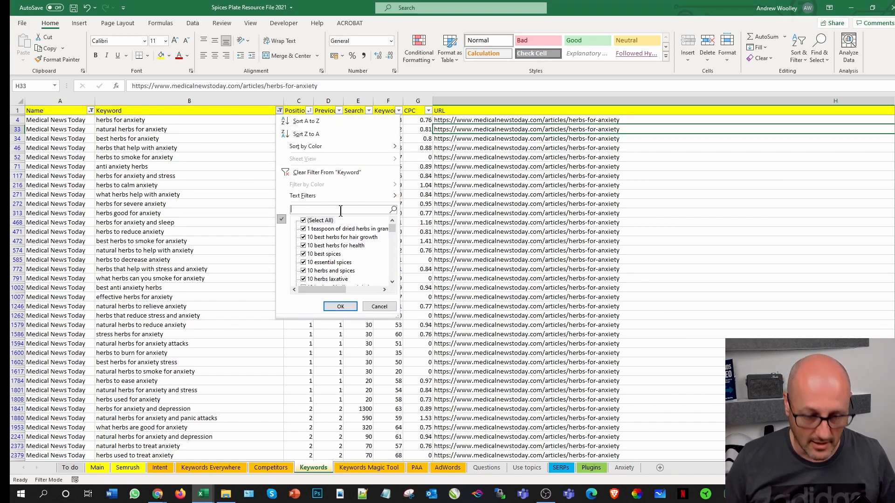
type("weight lo")
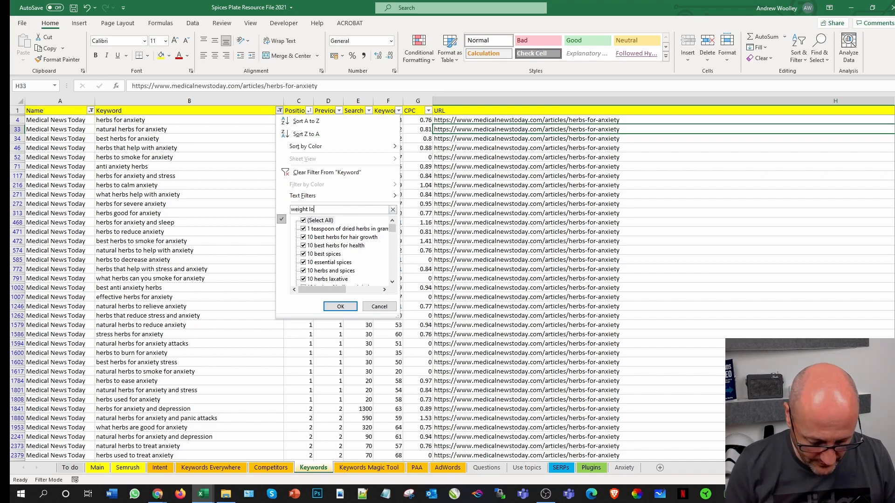
type("ss")
key("Return")
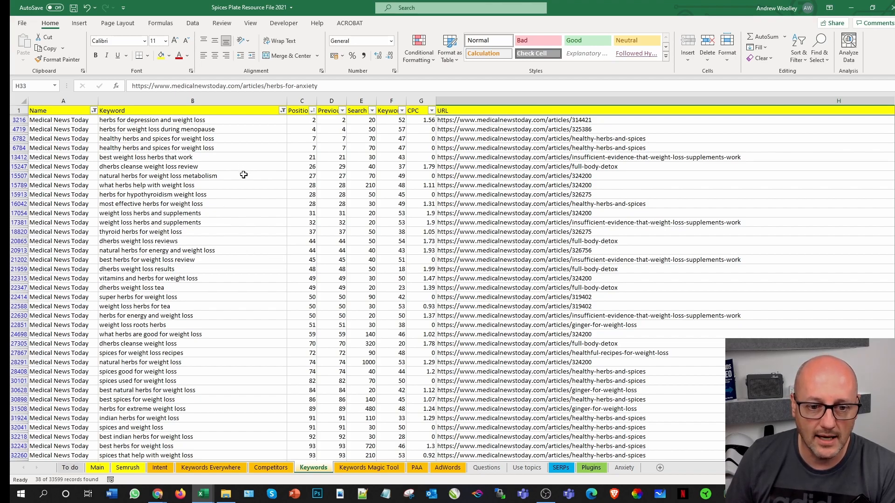
scroll(243, 186, "down", 2)
scroll(242, 200, "up", 1)
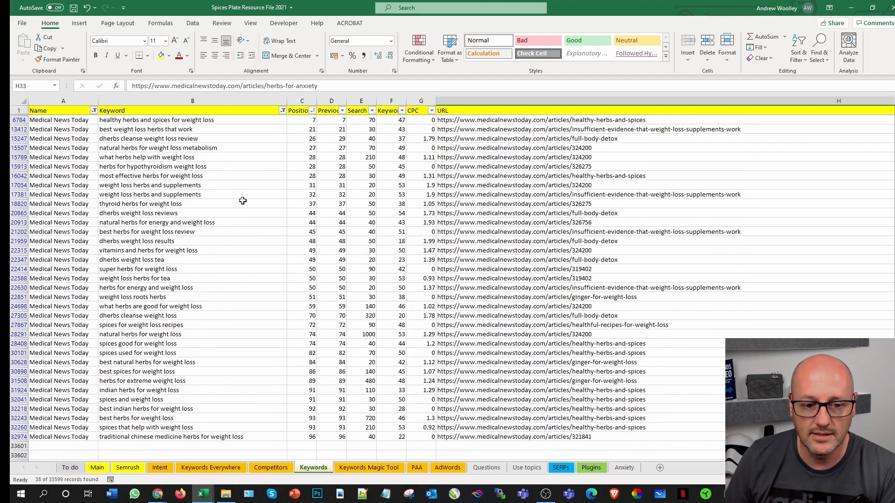
scroll(243, 201, "up", 1)
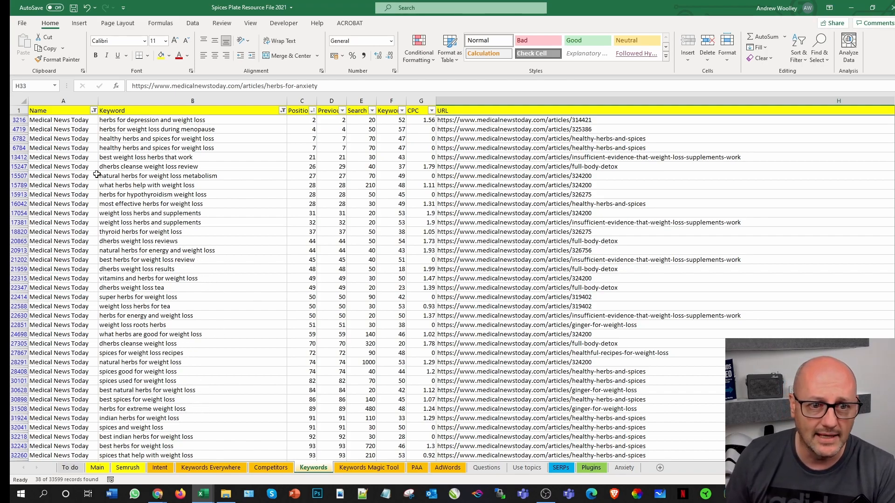
Clear the Medical News Today restriction on the Name column and look through the weight loss keywords from all competitors
left_click(94, 110)
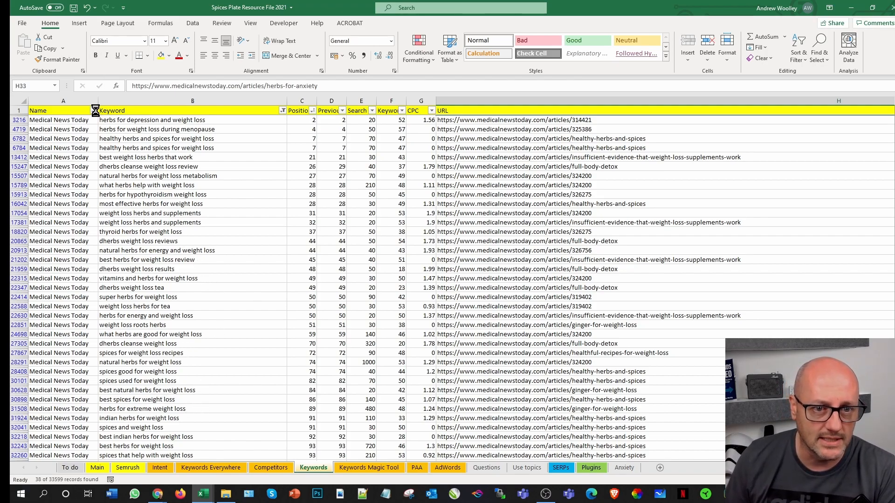
left_click(118, 220)
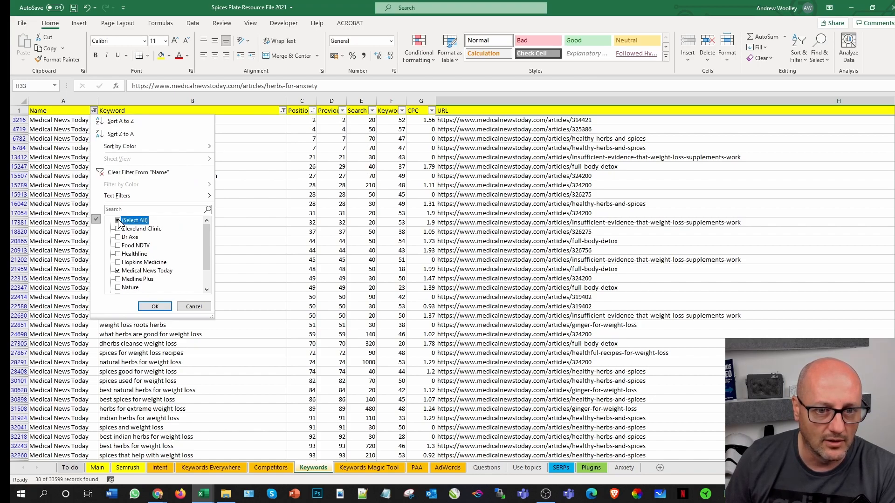
left_click(165, 308)
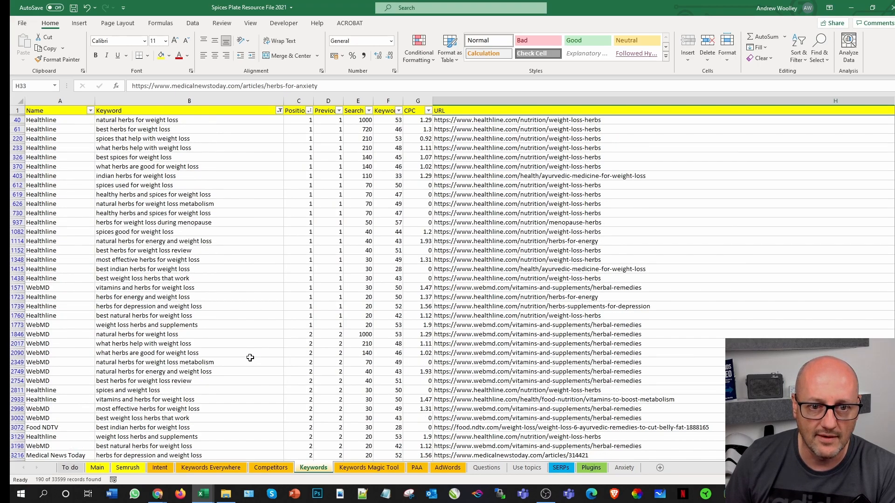
scroll(221, 268, "down", 4)
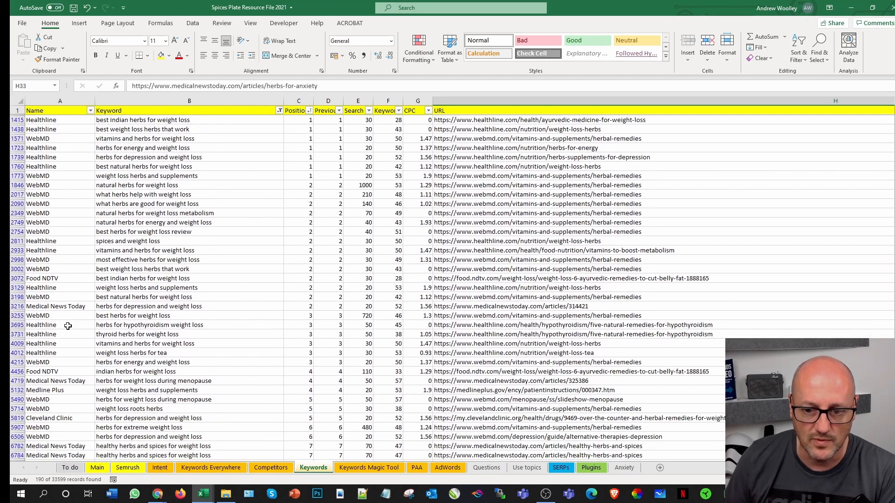
scroll(149, 314, "up", 3)
scroll(231, 299, "up", 1)
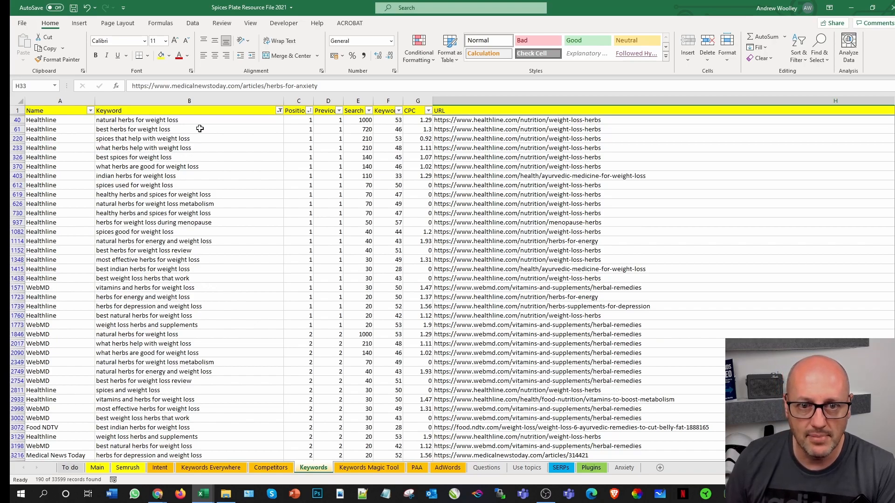
Undo the last two filter changes on the Keywords sheet
left_click(86, 8)
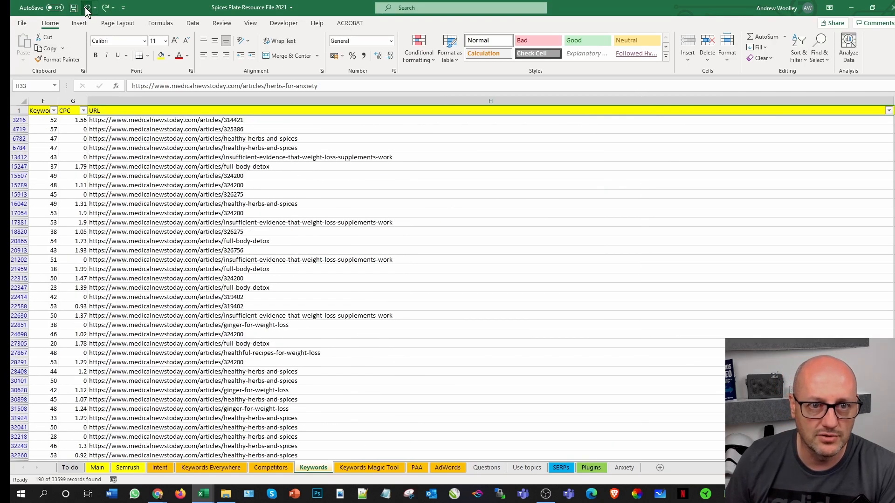
left_click(86, 8)
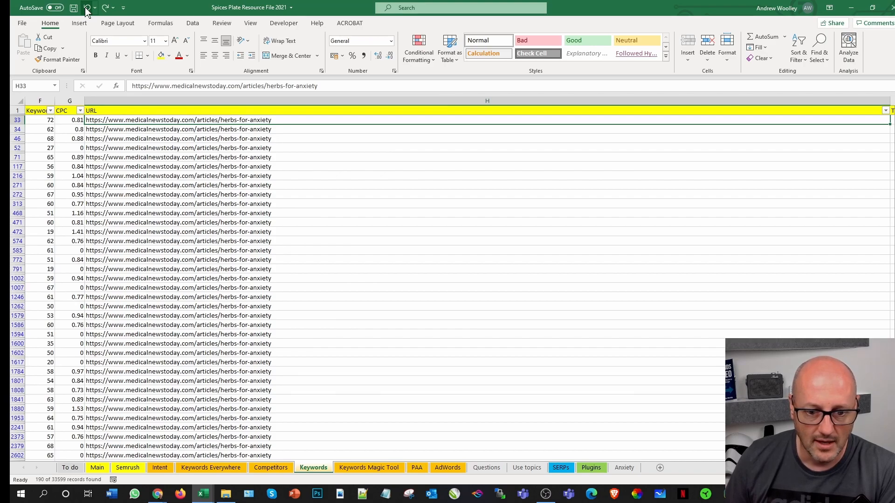
Copy the Medical News Today herbs-for-anxiety URL from the Keywords sheet and open the article in a new Chrome tab
left_click(237, 214)
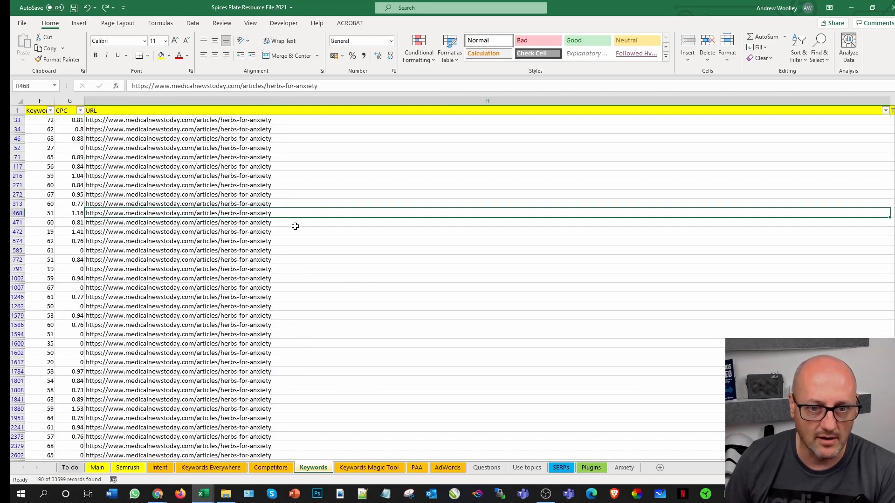
key("ctrl+c")
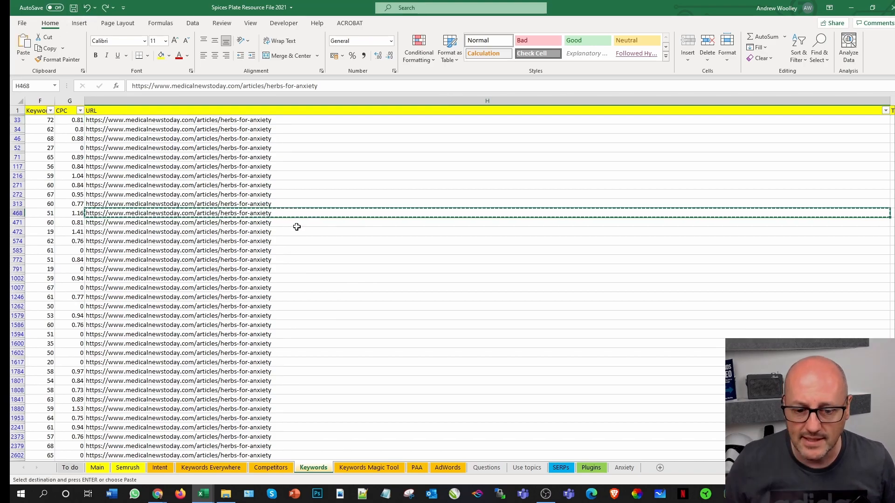
mouse_move(157, 493)
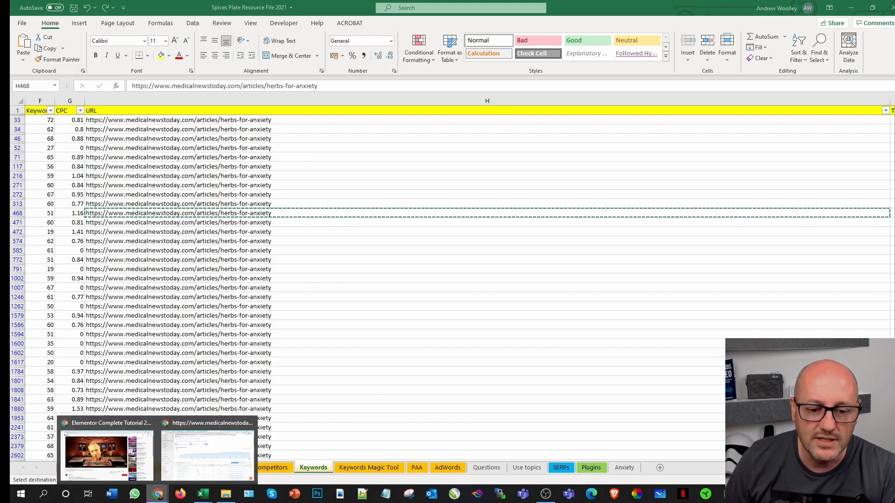
left_click(238, 459)
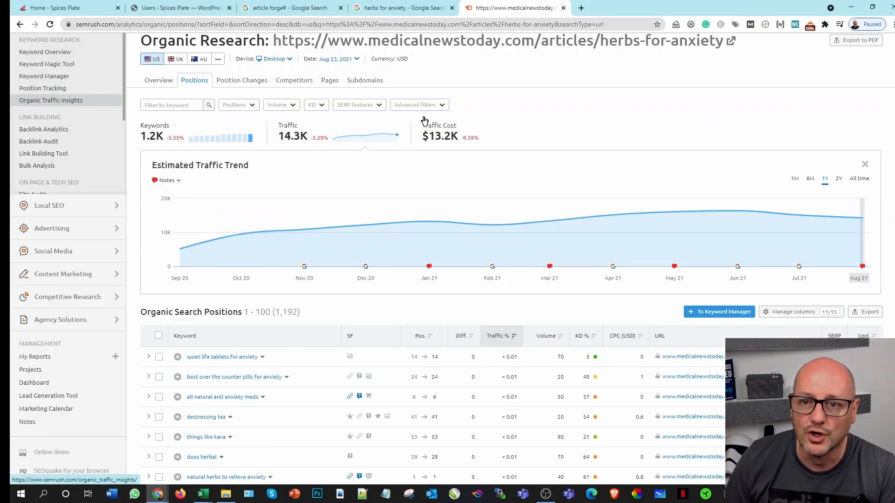
left_click(583, 9)
key("ctrl+v")
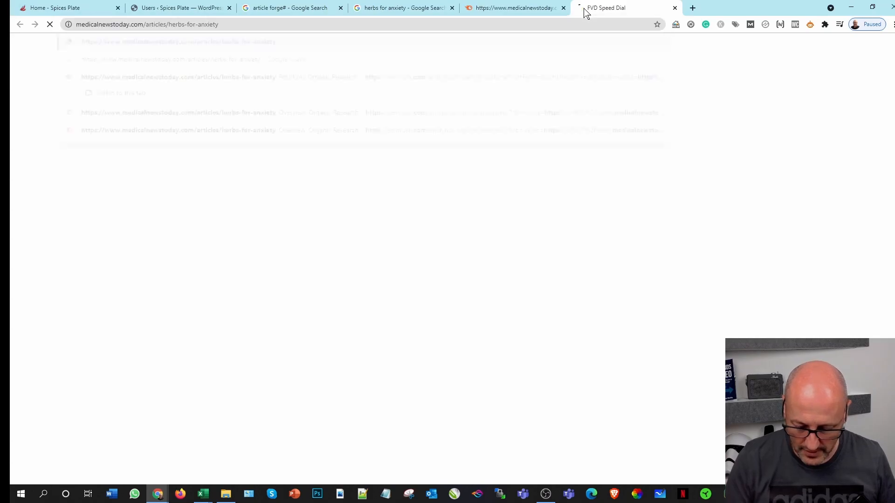
key("Return")
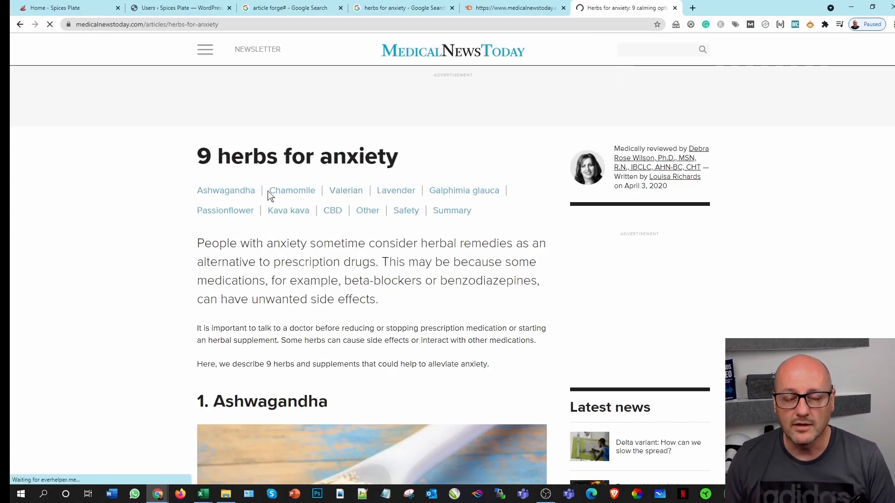
left_click(270, 368)
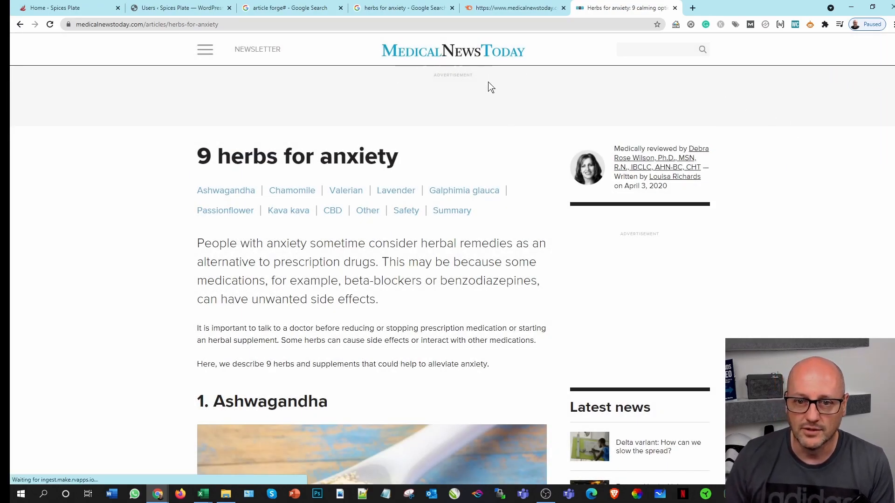
Run SEO Minion's on-page SEO analysis on the herbs-for-anxiety article and expand the full list of headings
left_click(810, 24)
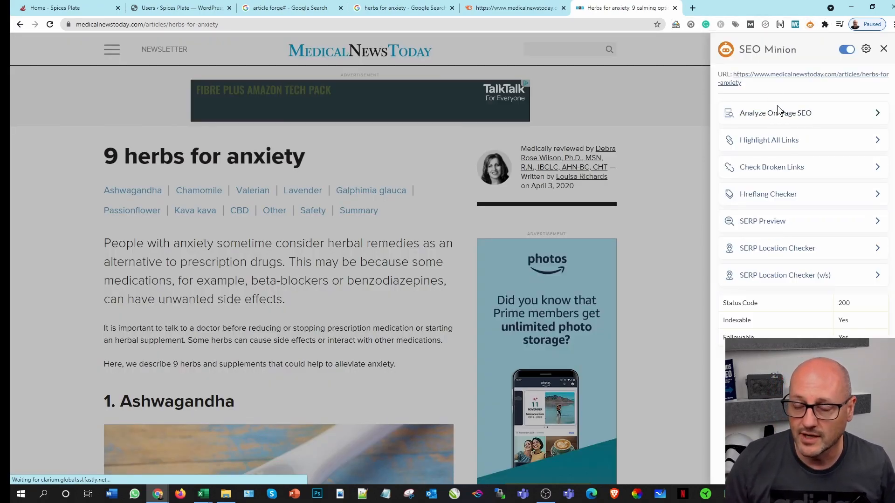
left_click(777, 111)
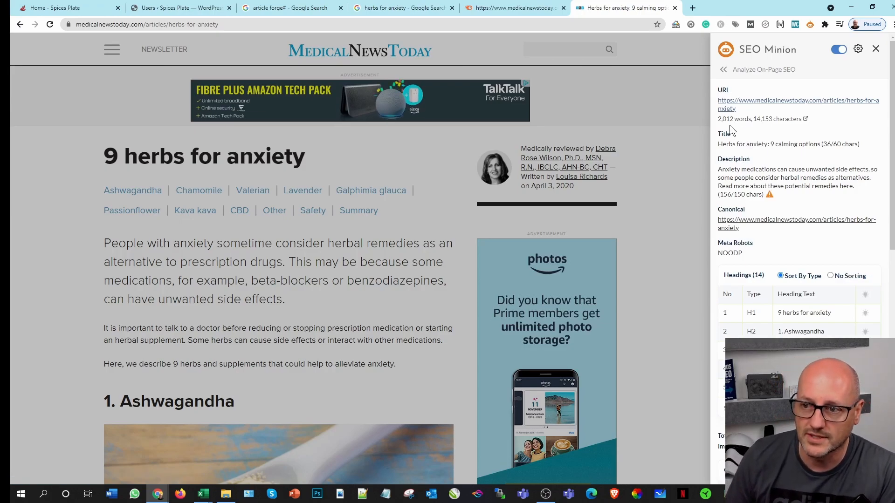
scroll(846, 272, "down", 2)
scroll(834, 275, "down", 1)
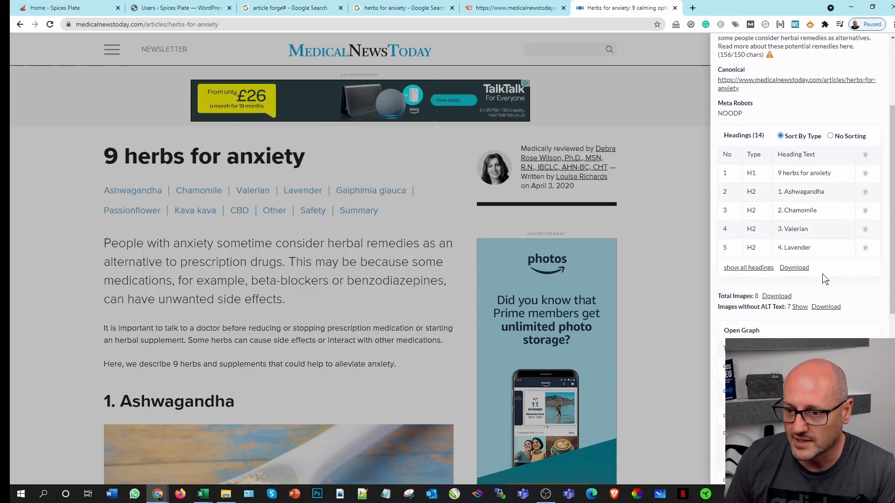
left_click(752, 268)
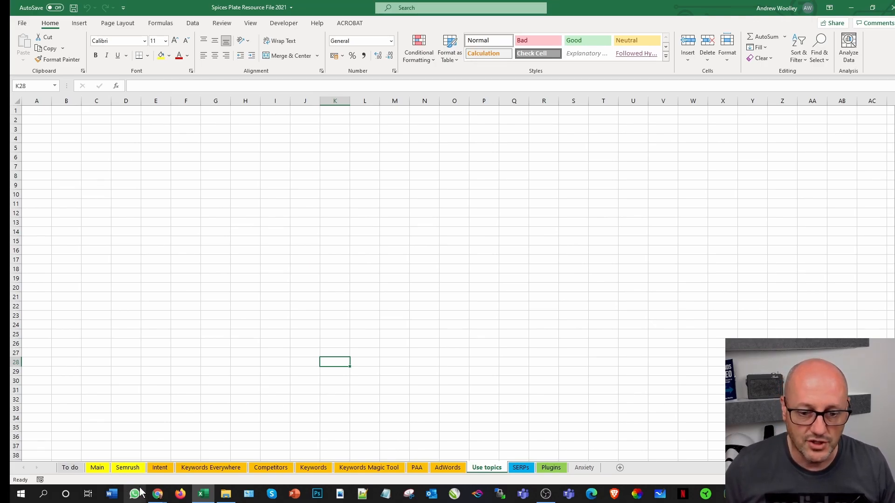
Switch to Chrome, search Google for "use topics" in a new tab and open the Use Topic website
left_click(208, 449)
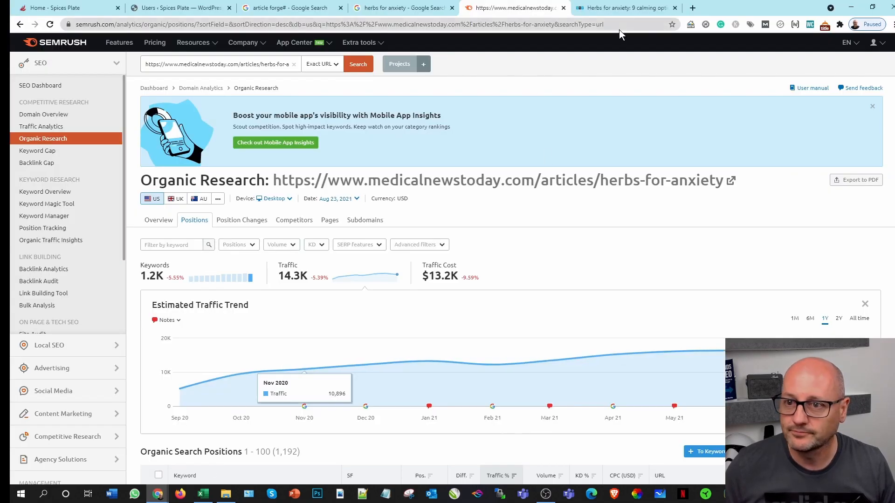
left_click(693, 8)
type("use t")
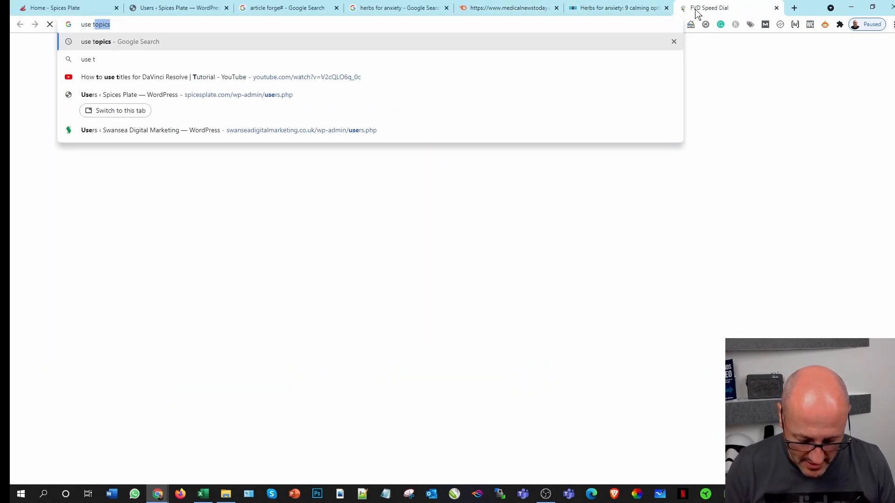
type("opics")
key("Return")
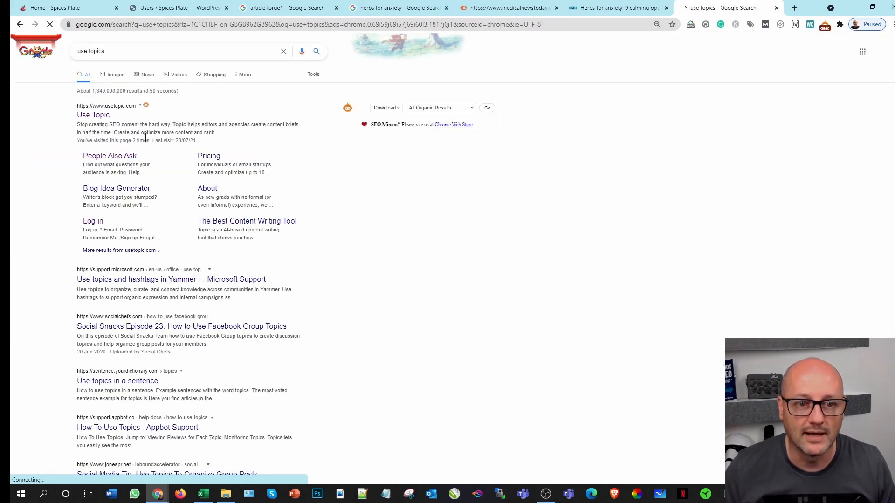
left_click(93, 116)
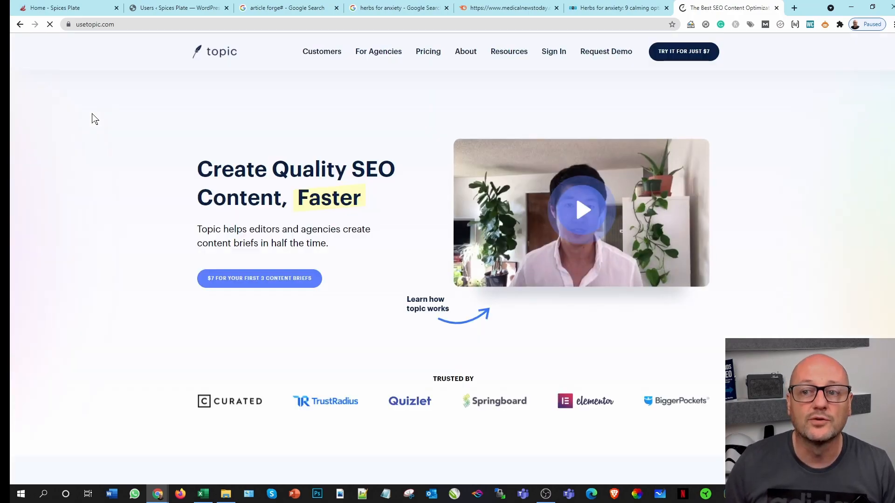
Open Topic's People Also Ask tool and get the questions for the keyword "herbs anxiety"
mouse_move(509, 53)
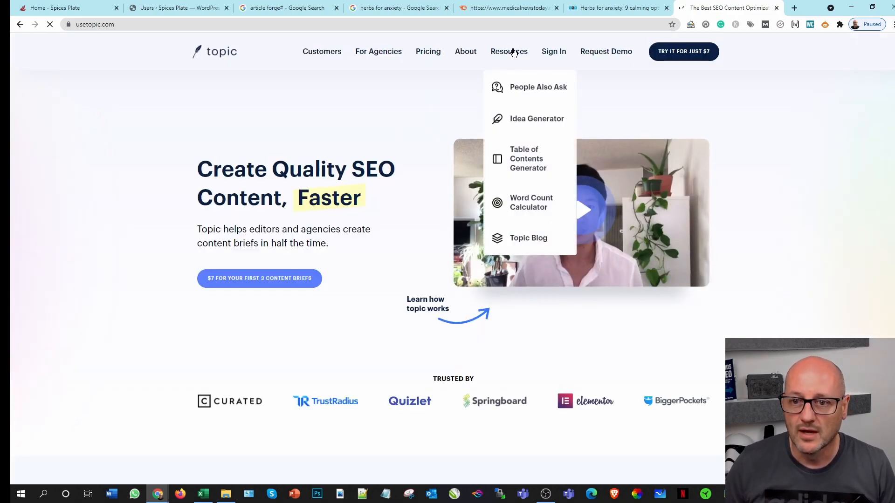
left_click(524, 88)
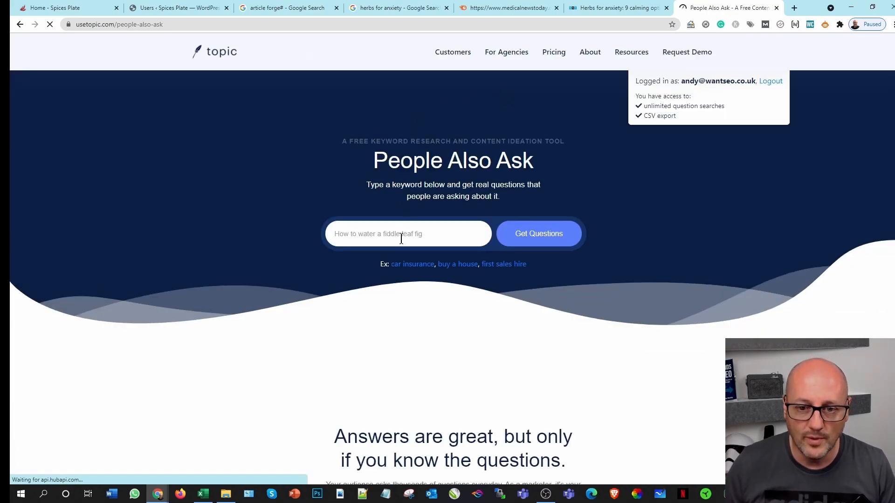
left_click(401, 239)
type("herbs anxiety")
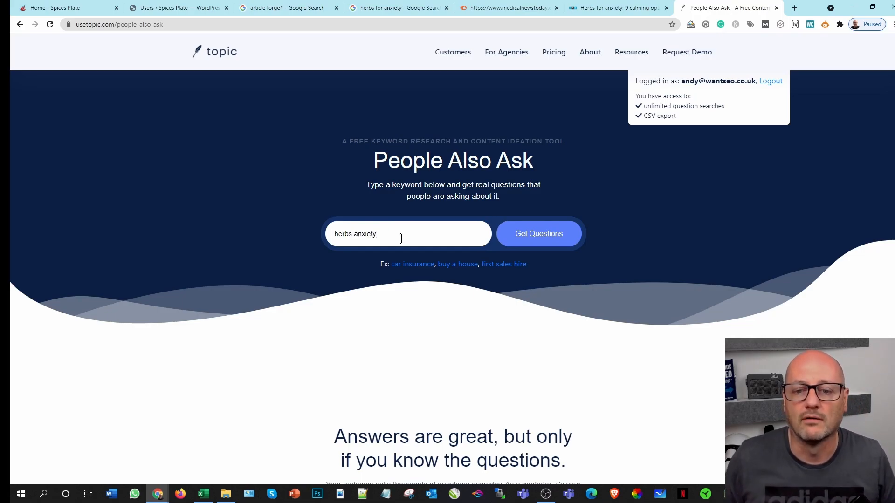
key("Return")
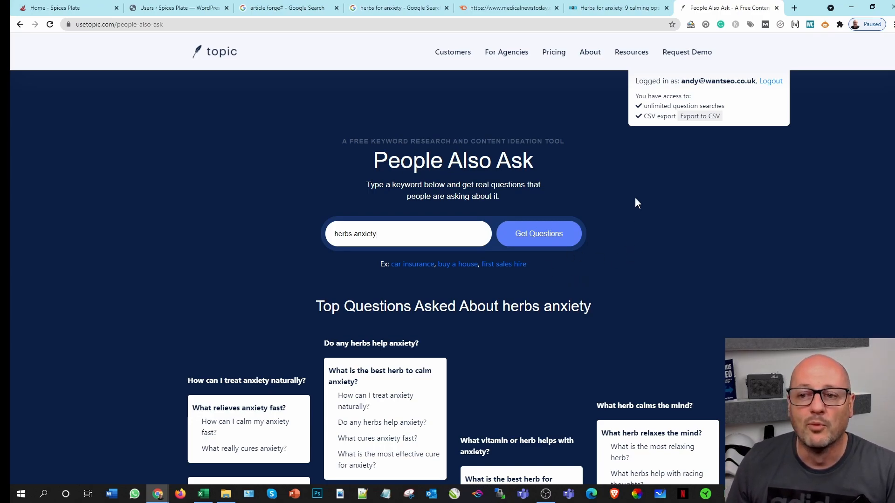
Export the People Also Ask questions for "herbs anxiety" to CSV and open the downloaded file in Excel
scroll(697, 168, "down", 4)
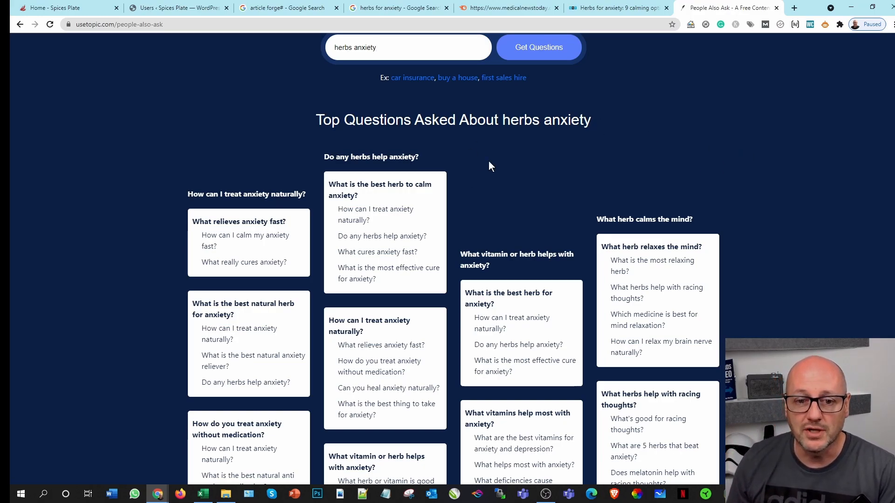
scroll(611, 168, "down", 1)
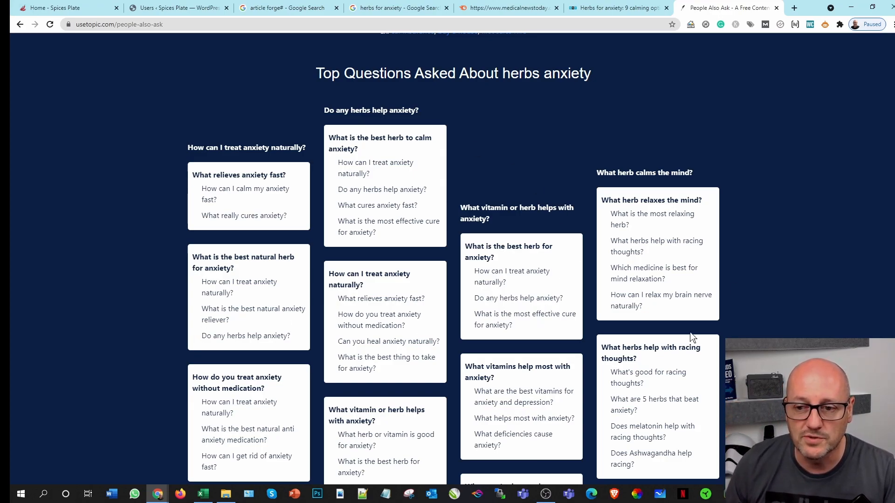
scroll(668, 340, "up", 5)
left_click(707, 118)
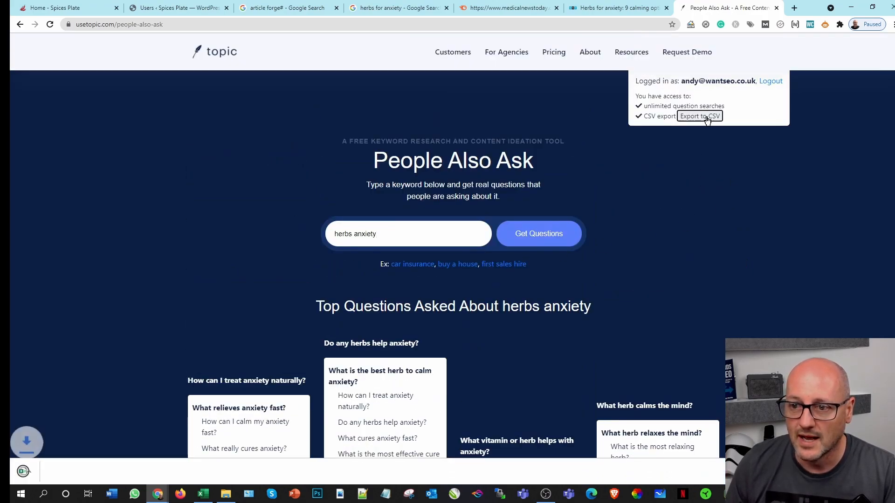
left_click(41, 474)
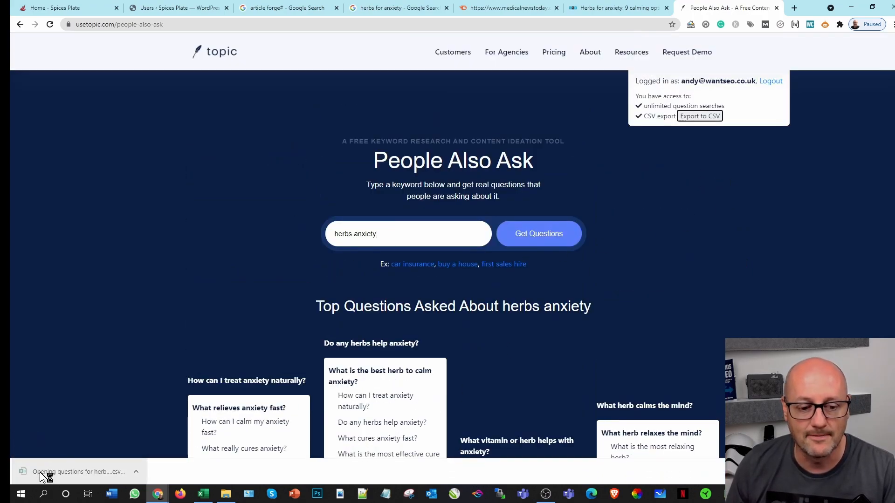
left_click_drag(482, 222, 480, 232)
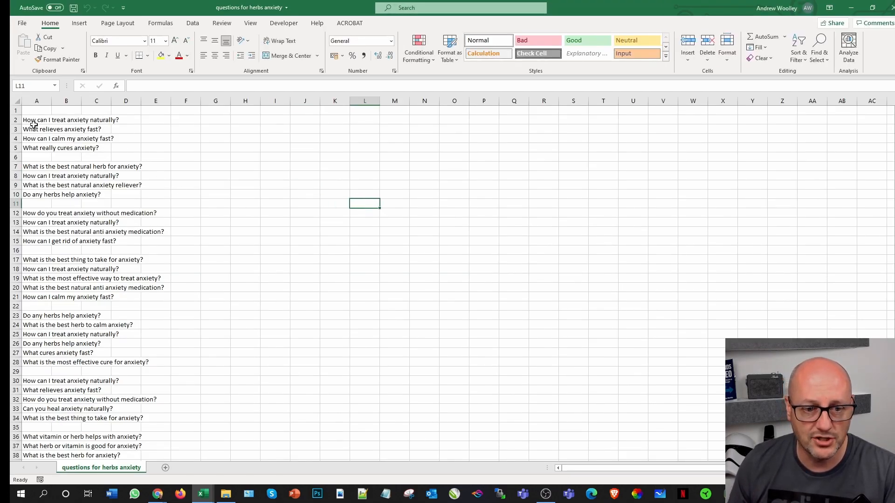
Copy the whole column of exported questions into the Use topics sheet of Spices Plate Resource File 2021, starting at cell A1
left_click(31, 100)
left_click(47, 48)
mouse_move(204, 493)
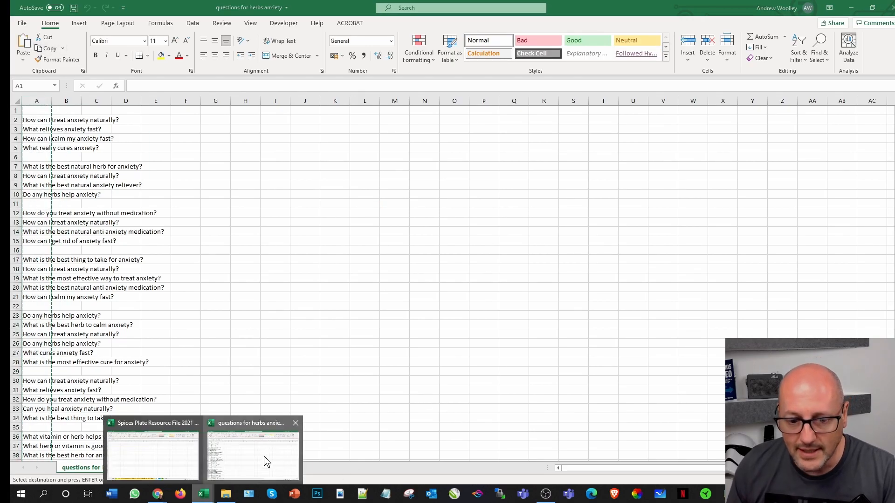
left_click(160, 465)
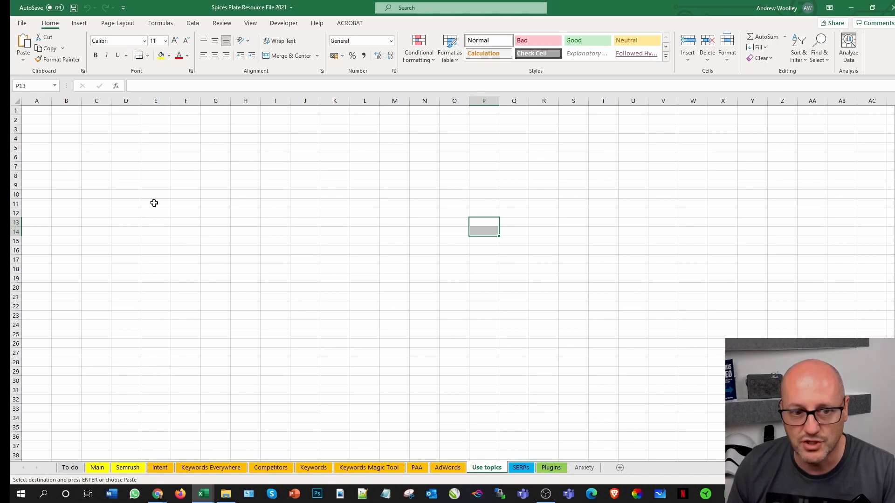
left_click(36, 110)
key("ctrl+v")
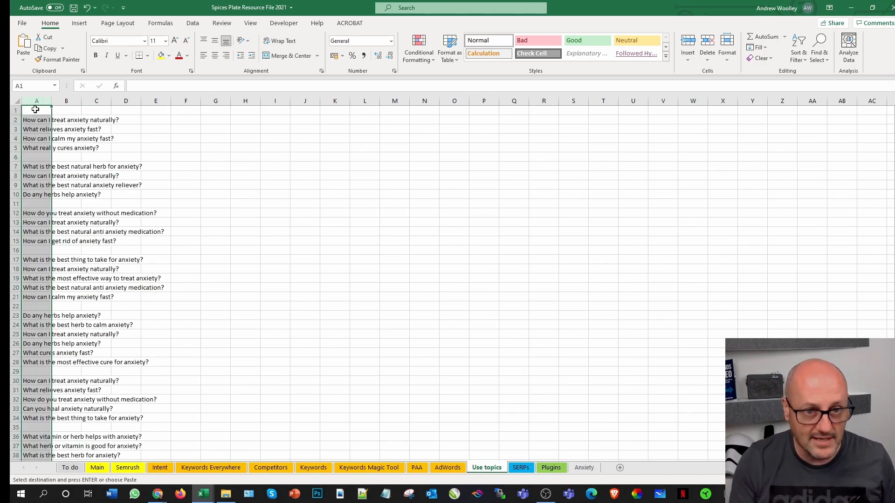
left_click(305, 129)
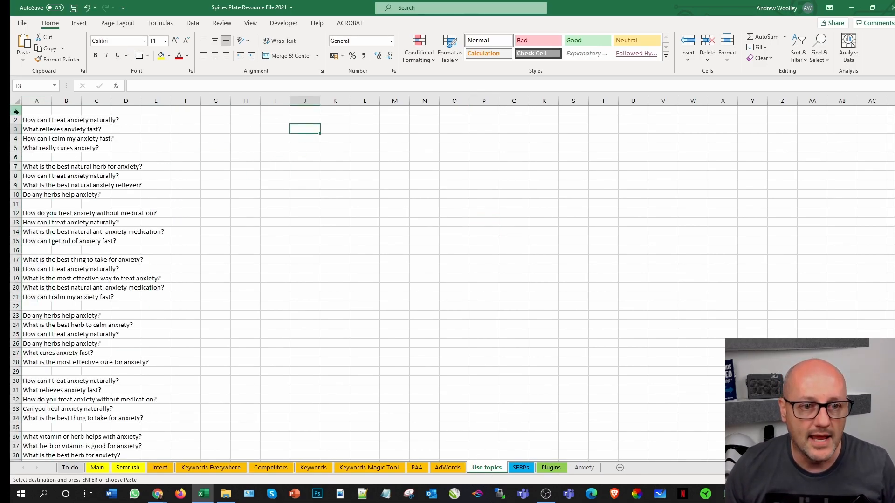
Enter the heading "Herbs Anxiety" in cell A1 above the pasted questions
left_click(43, 111)
type("Herb")
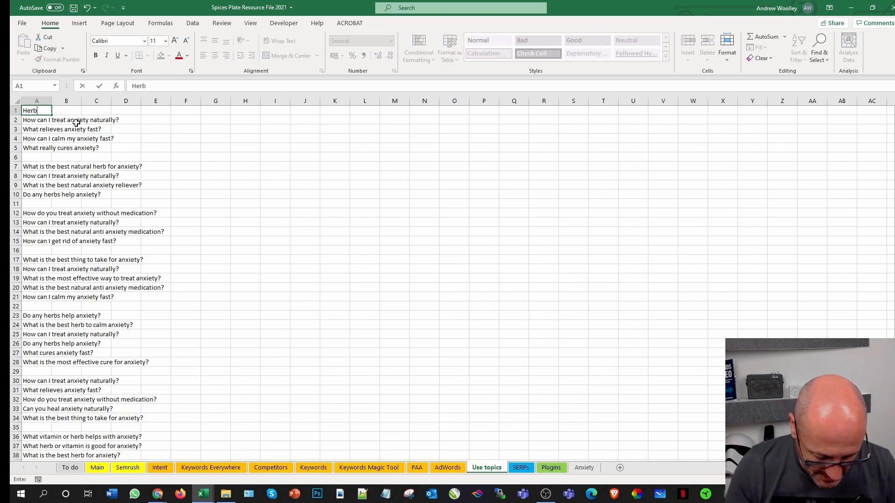
type("s Anxiety")
left_click(239, 222)
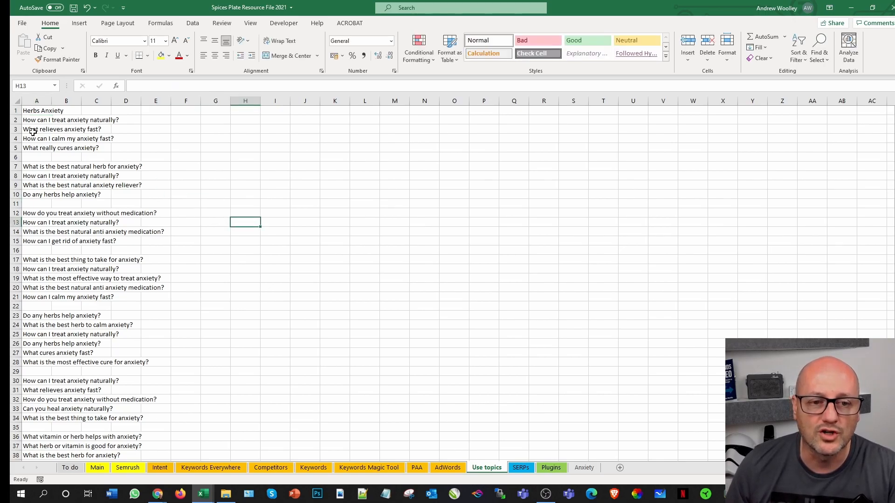
Fit column A to the width of its questions and fill the heading cell A1 with yellow
double_click(49, 99)
left_click(88, 110)
left_click(161, 57)
left_click(331, 159)
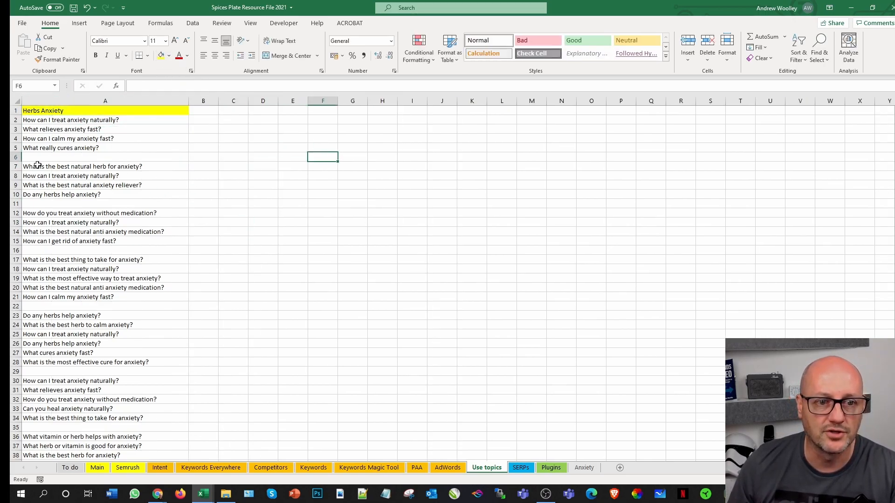
Add a filter to the heading row of the Use topics sheet and freeze the top row
left_click(14, 111)
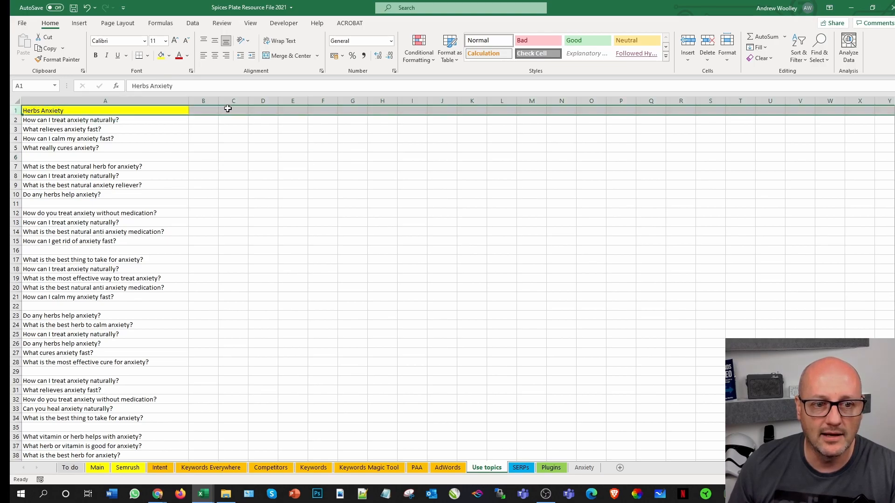
left_click(196, 24)
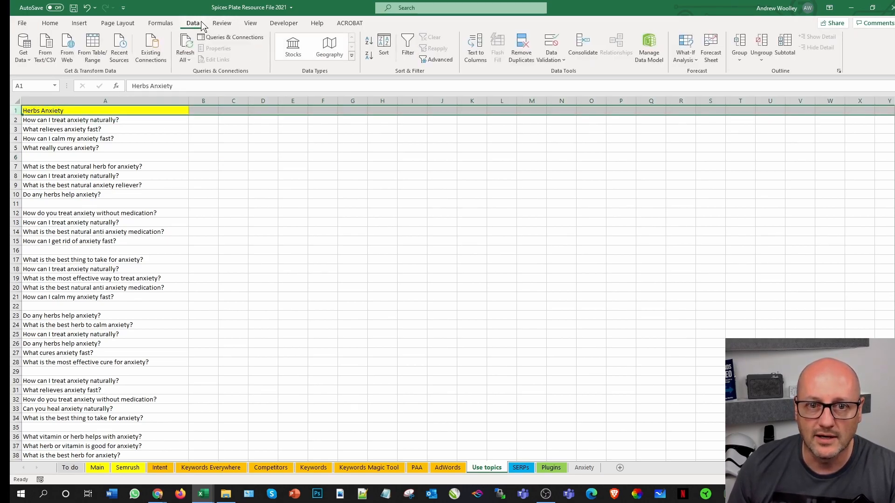
left_click(250, 23)
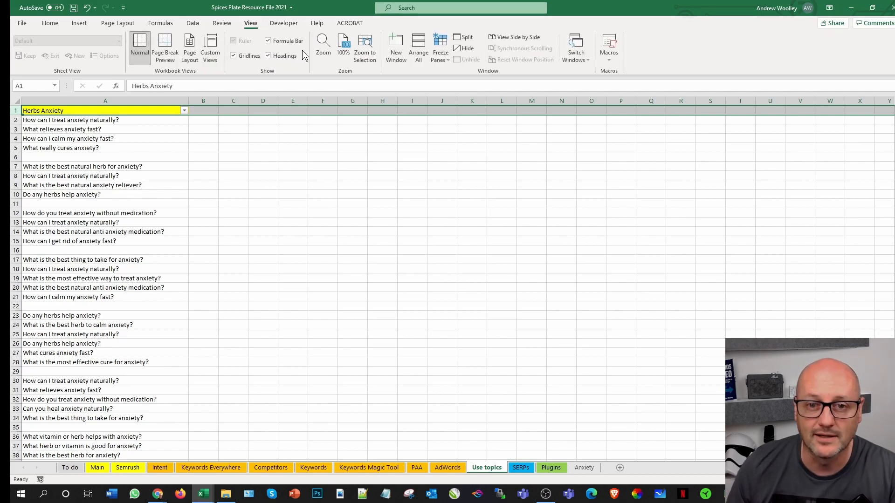
left_click(440, 52)
left_click(494, 101)
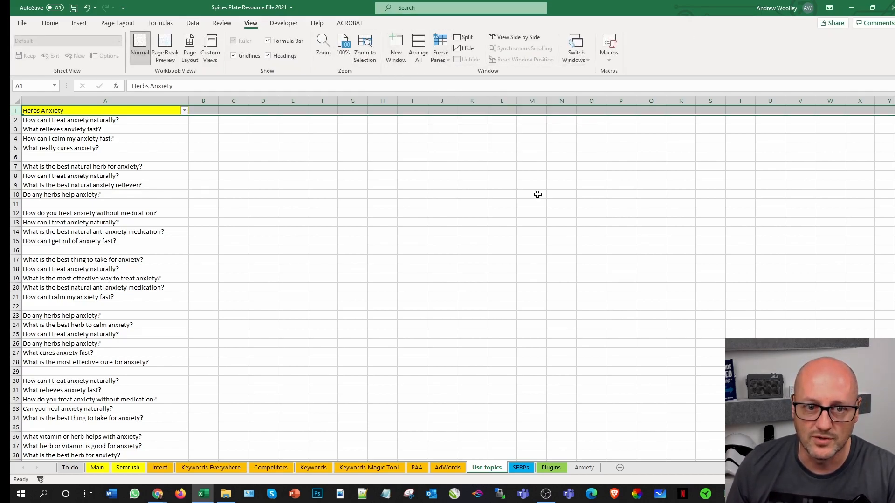
left_click(531, 204)
Review the full list of anxiety questions in column A of the Use topics sheet
scroll(109, 185, "down", 9)
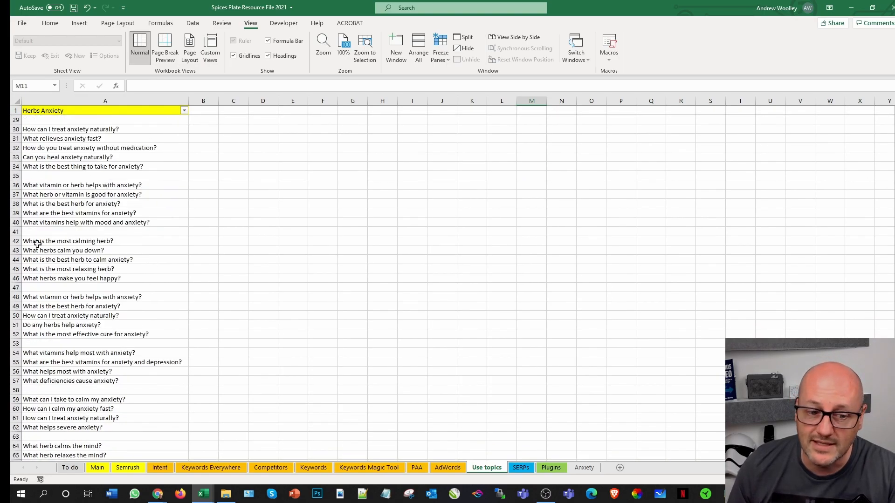
scroll(37, 226, "down", 10)
scroll(73, 262, "up", 1)
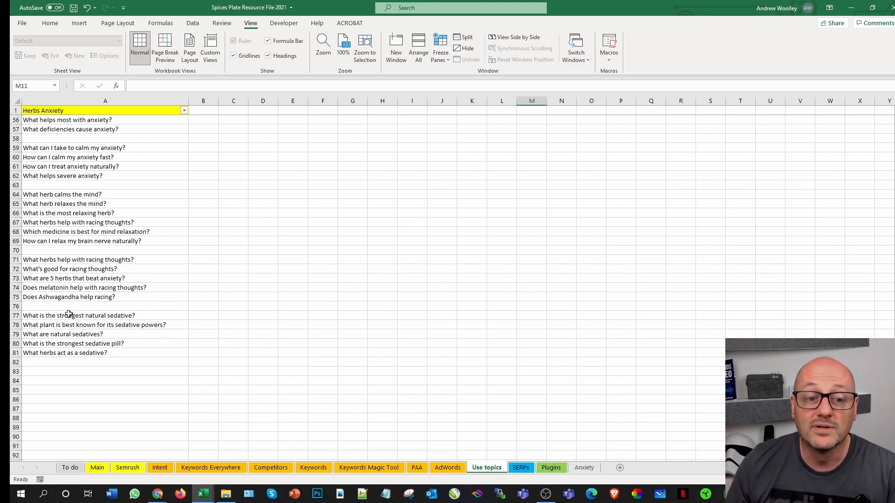
scroll(105, 313, "up", 2)
scroll(105, 310, "up", 2)
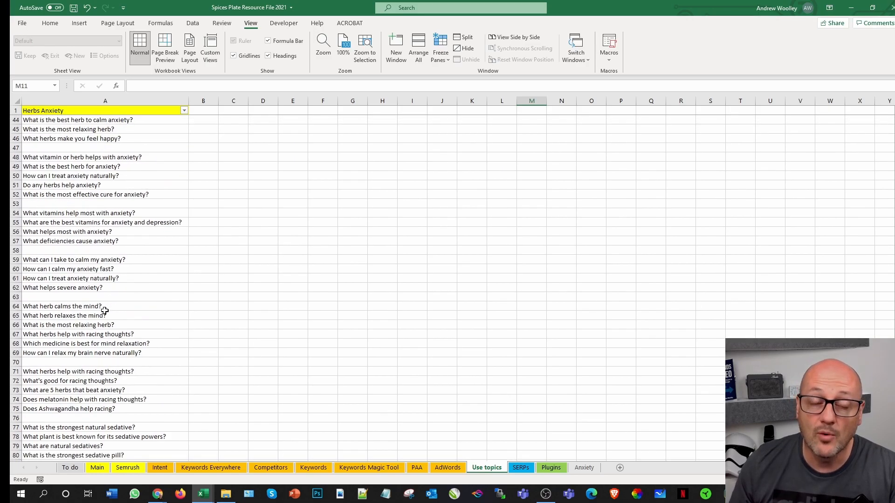